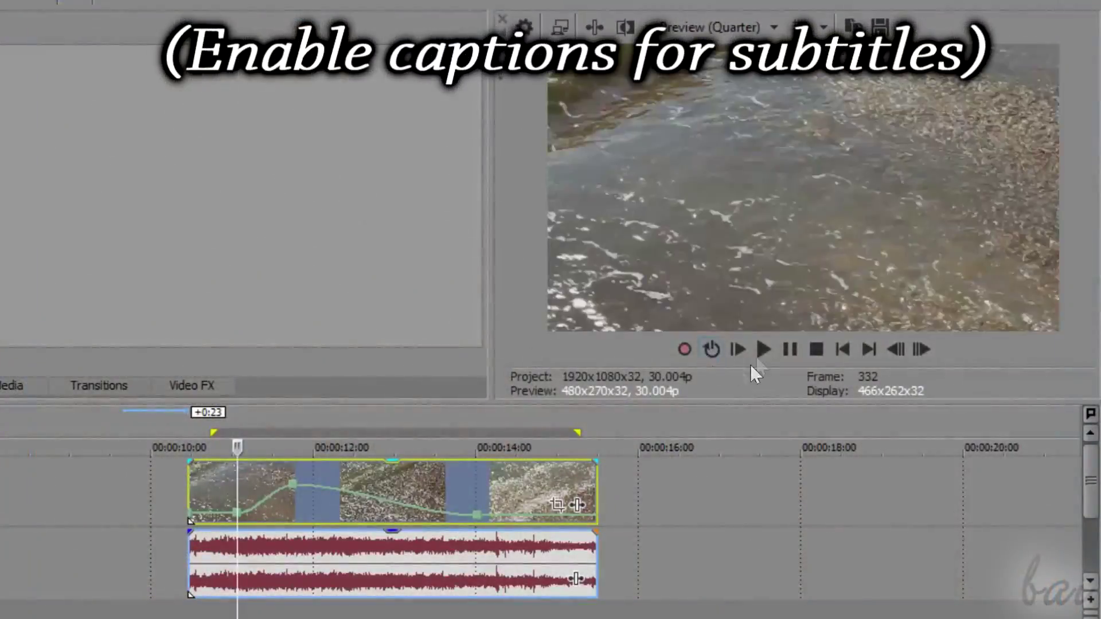
Start playback of the six-second beach-wave clip in the Video Preview.
click(762, 350)
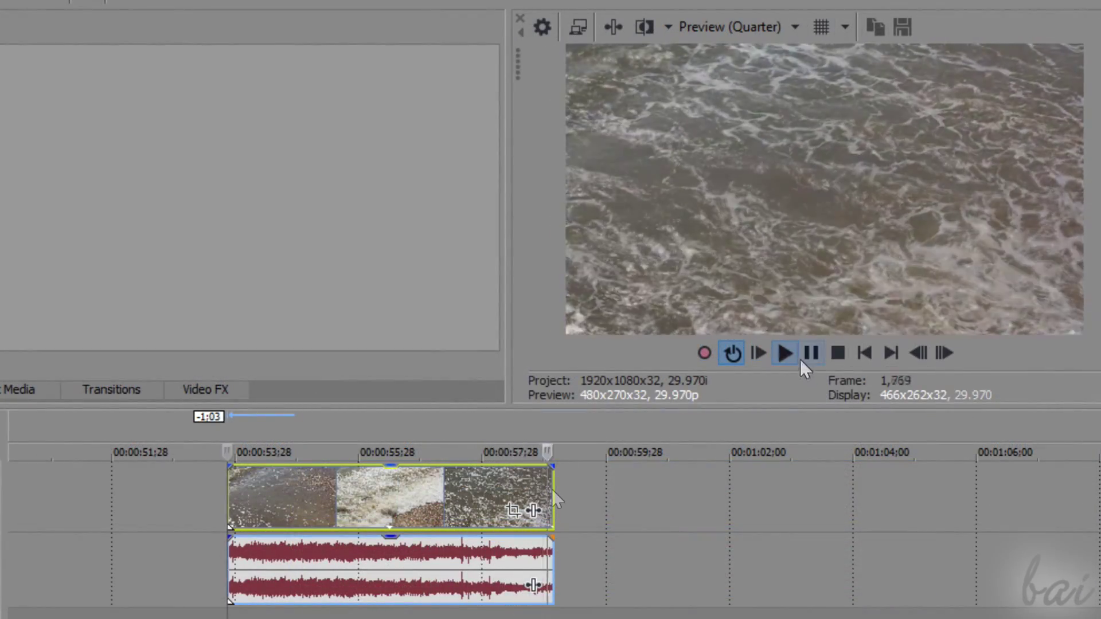
Extend the beach clip's right edge so its footage loops to about 20 seconds.
key(space)
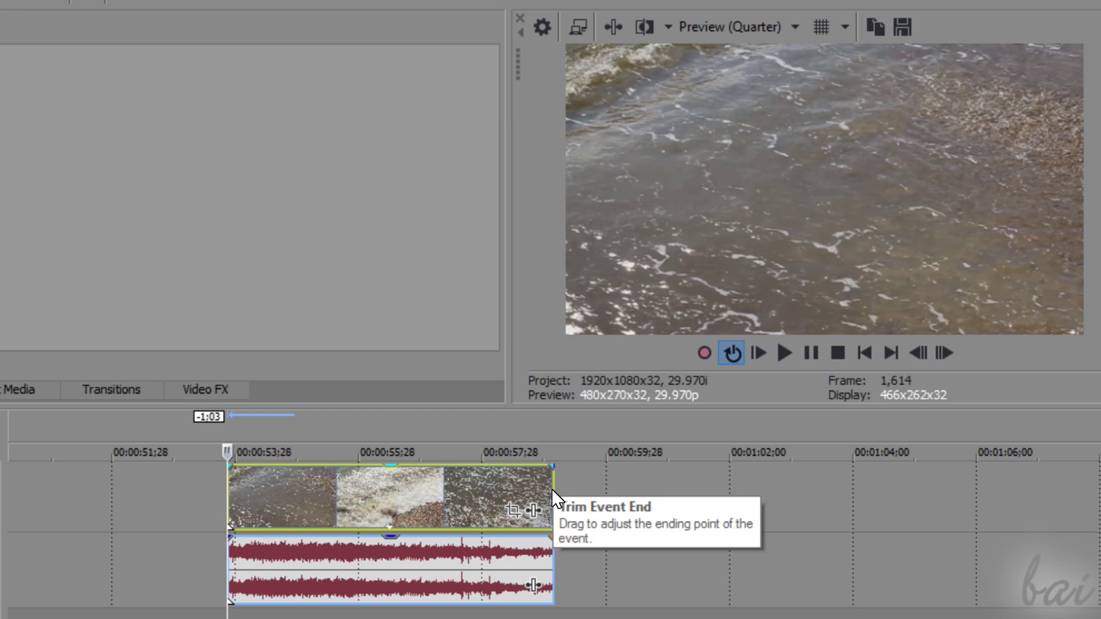
drag(552, 490, 715, 496)
key(space)
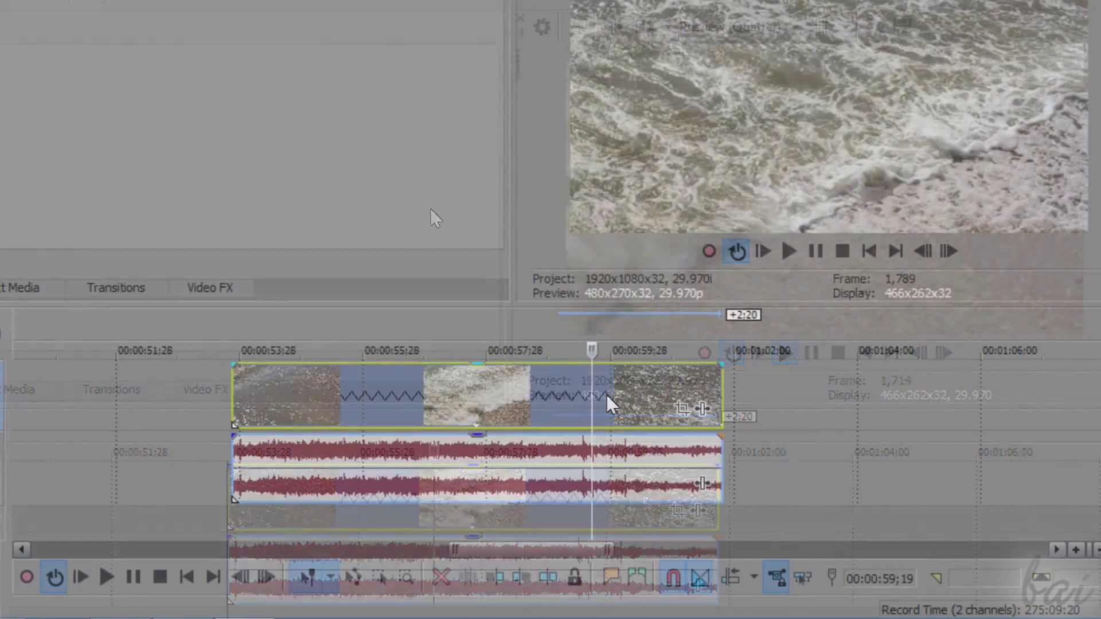
Set the beach clip's playback rate to 0.665 in its event properties.
right_click(602, 497)
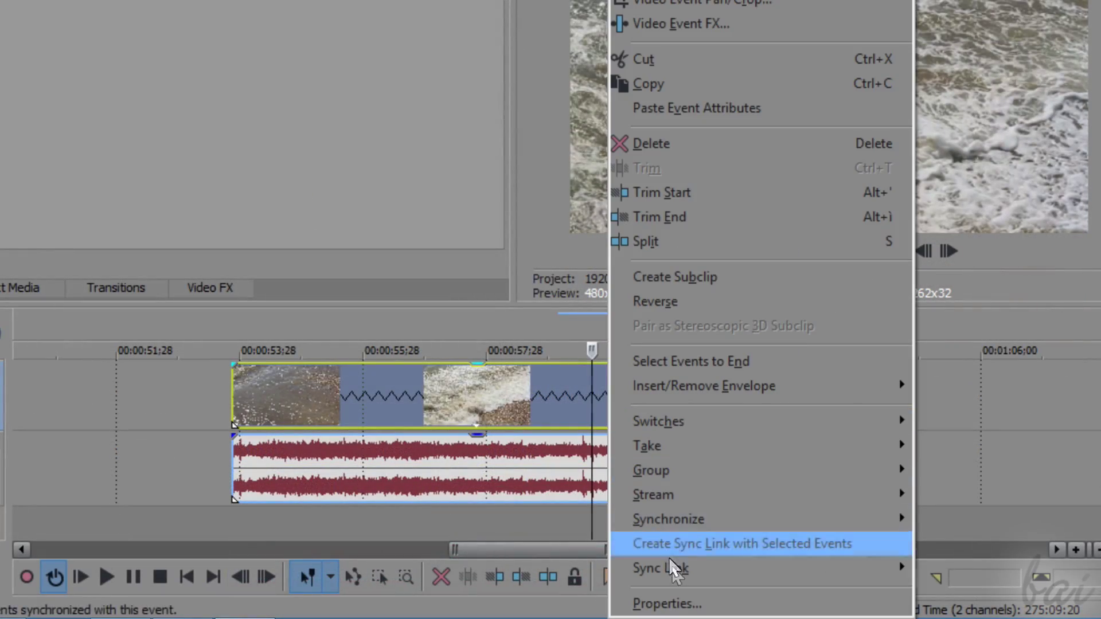
click(665, 604)
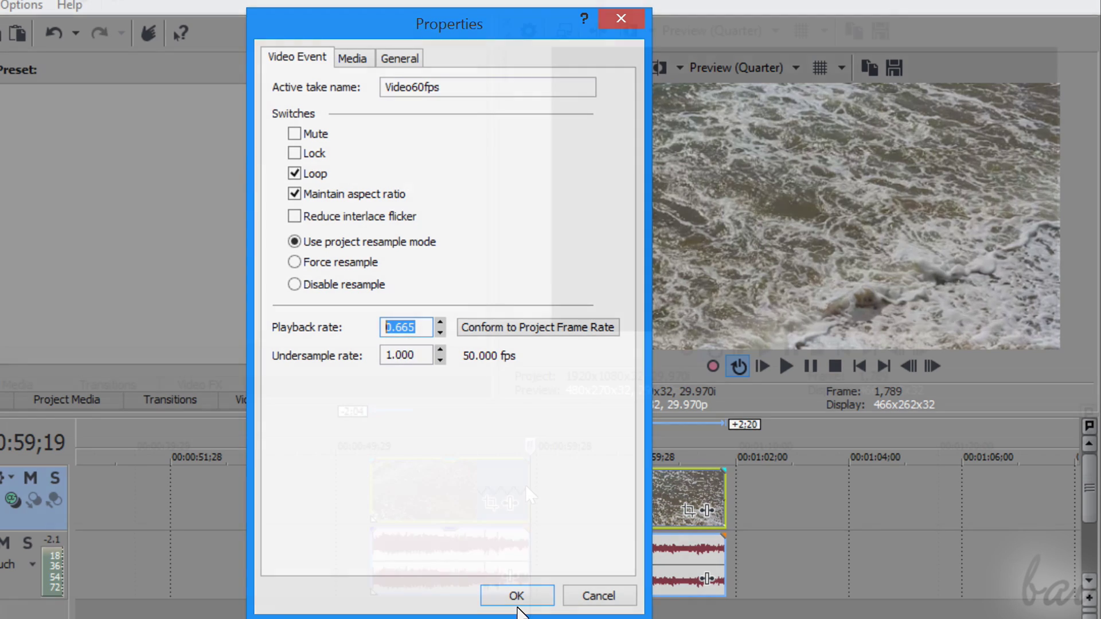
click(508, 597)
scroll(728, 452, up, 2)
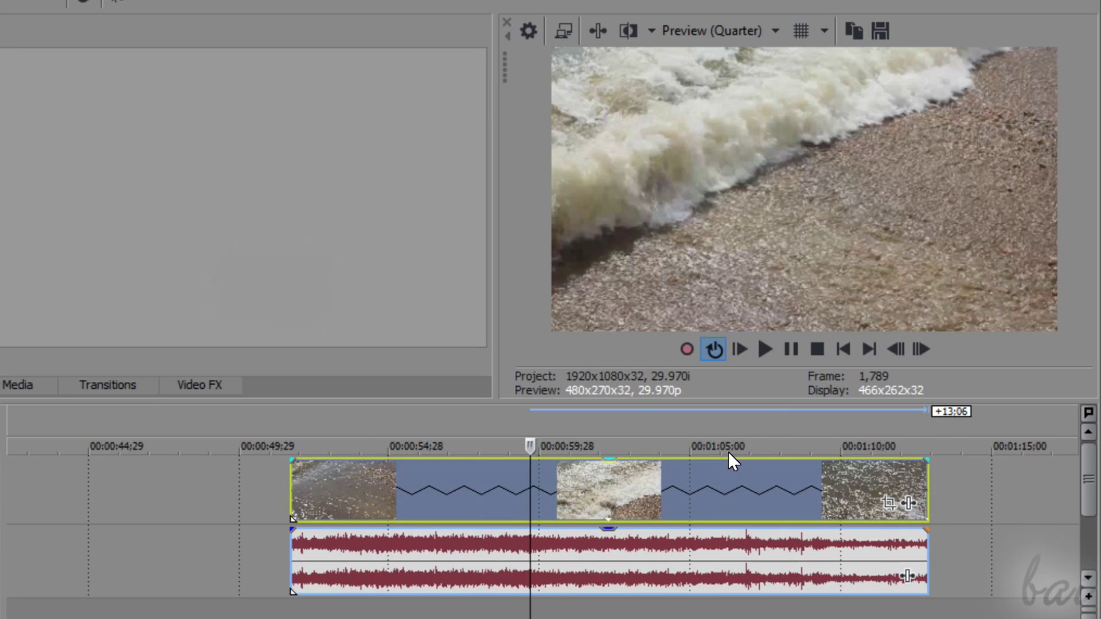
Play the 20-second slowed, looping beach clip from its start.
click(765, 349)
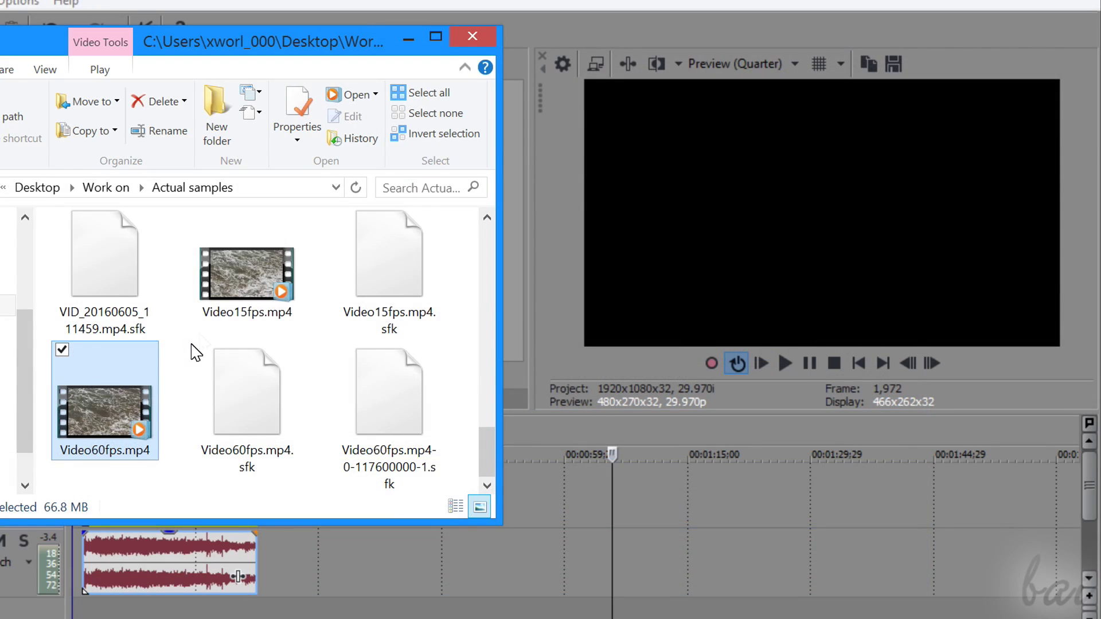
Drop Video15fps.mp4 onto the timeline, close the file browser, and open the event's properties.
click(217, 278)
drag(232, 293, 539, 569)
drag(277, 373, 607, 585)
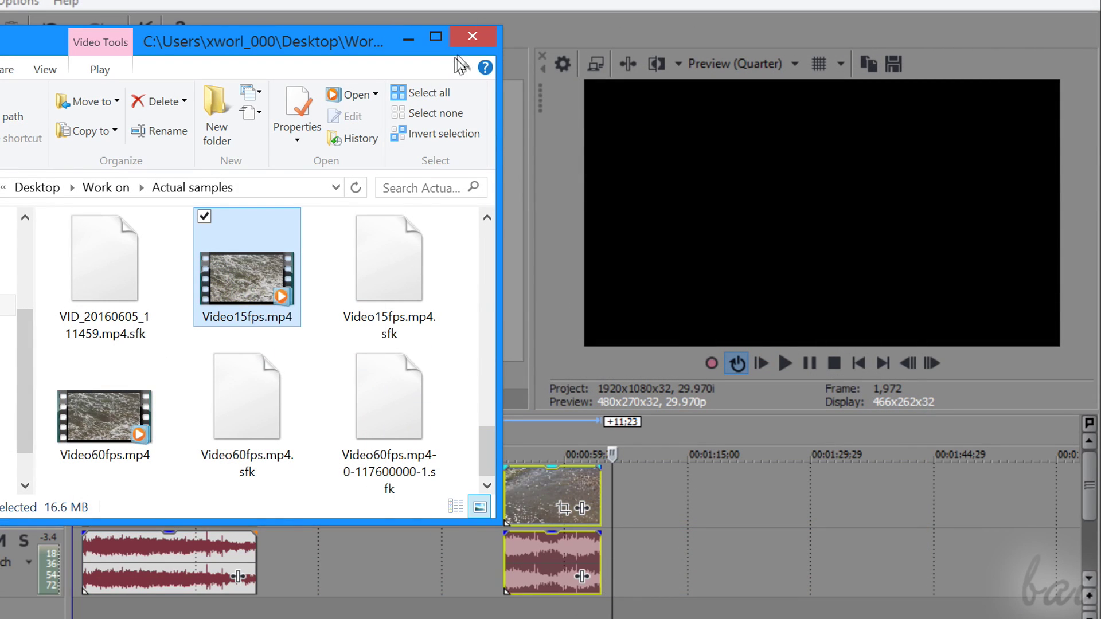
click(471, 36)
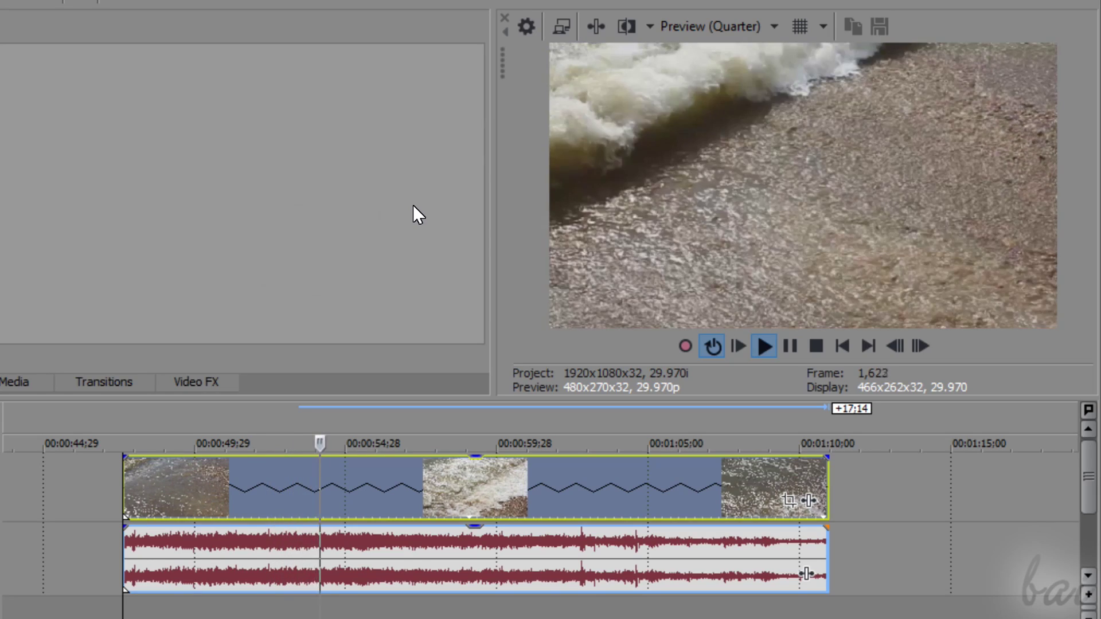
right_click(624, 487)
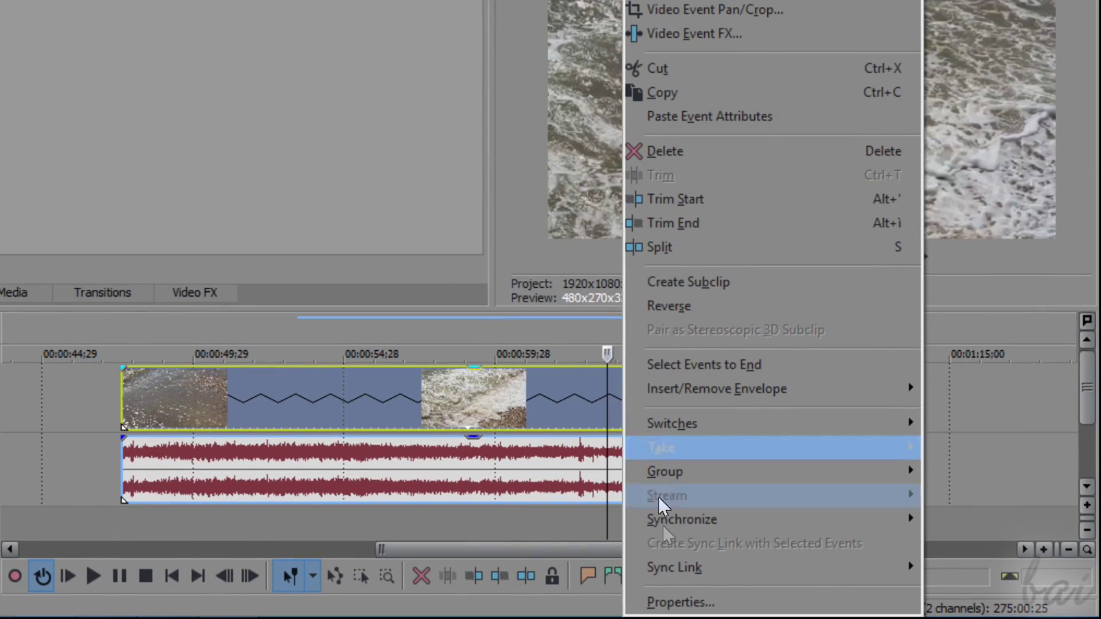
click(668, 603)
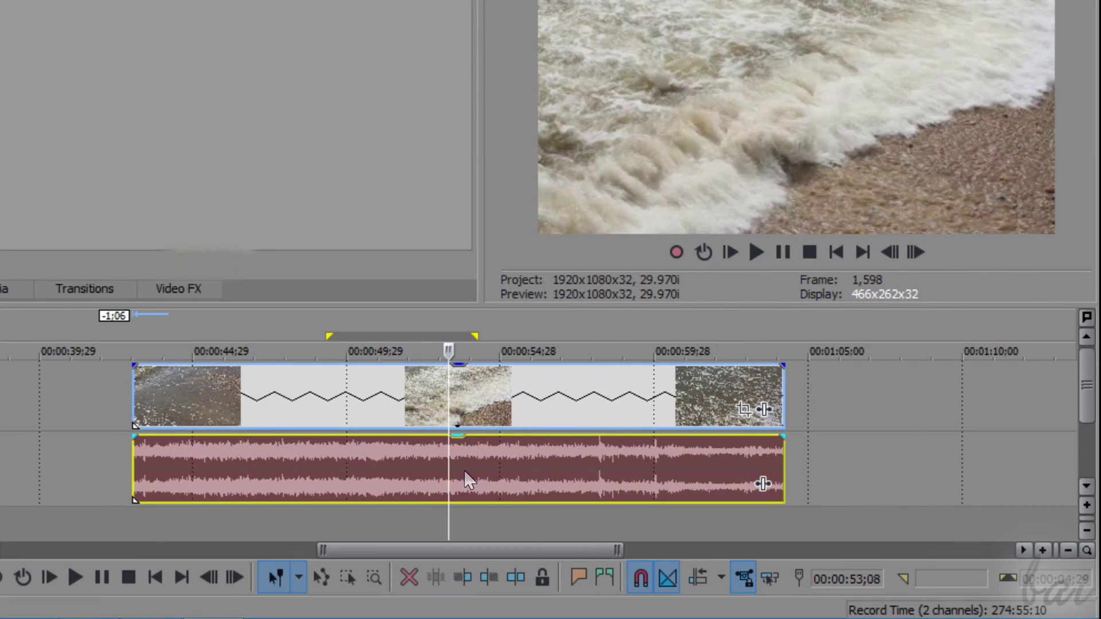
Enable Lock to stretch in the audio event's properties so pitch follows the stretch.
right_click(469, 480)
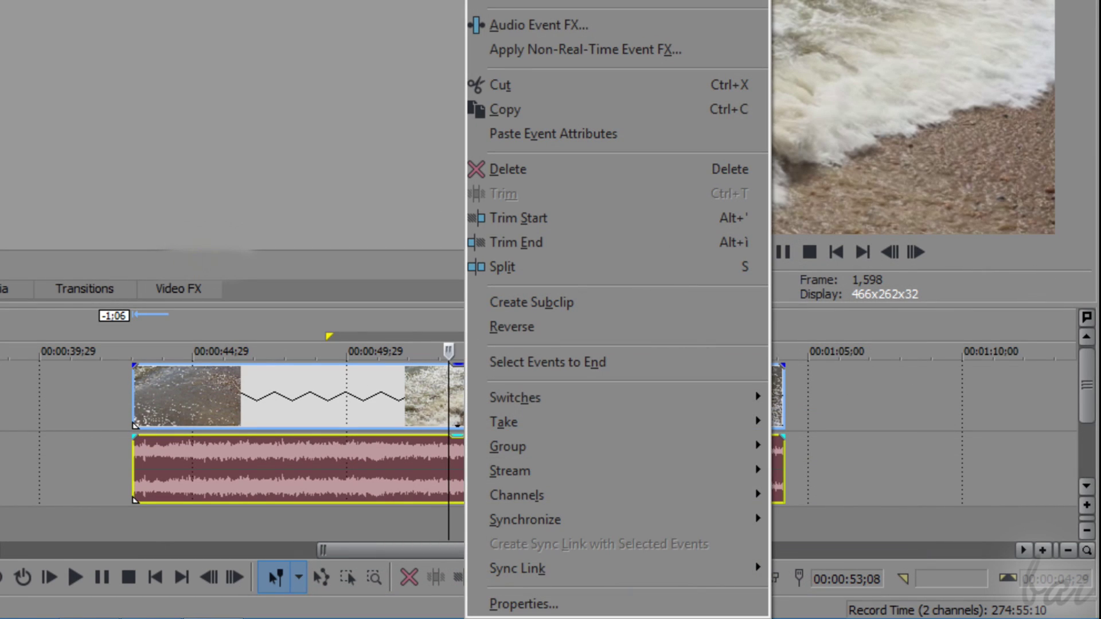
click(589, 610)
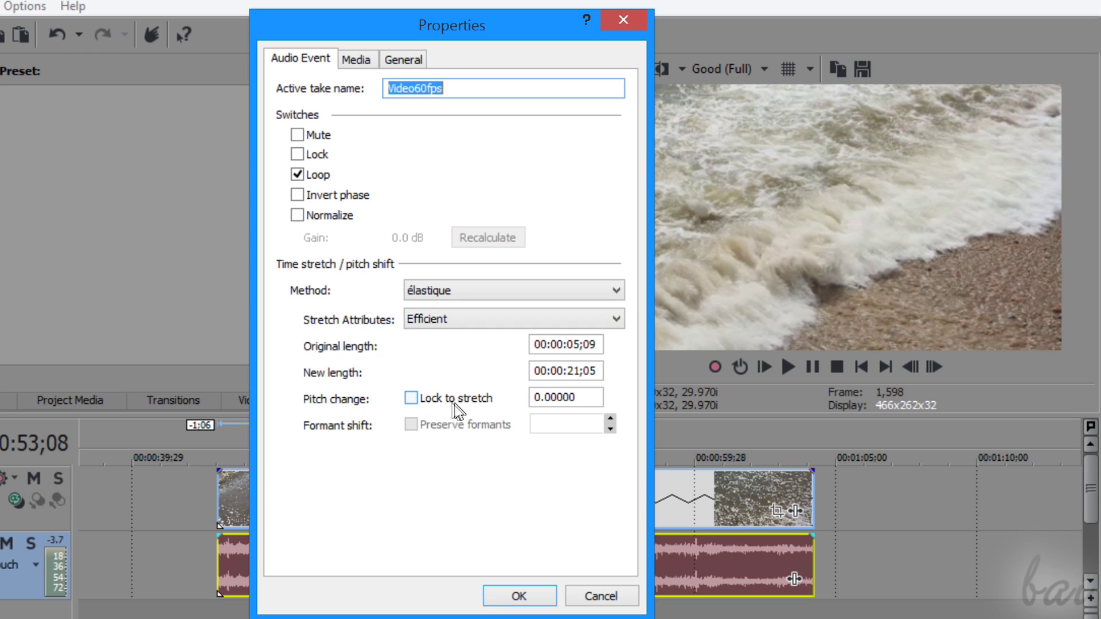
click(411, 398)
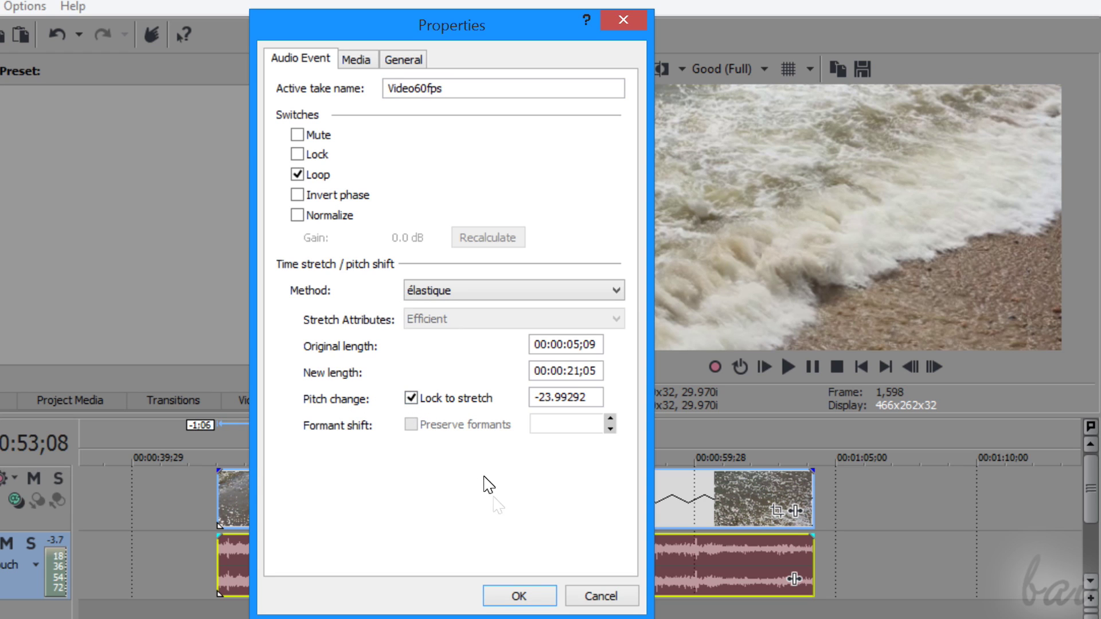
click(518, 593)
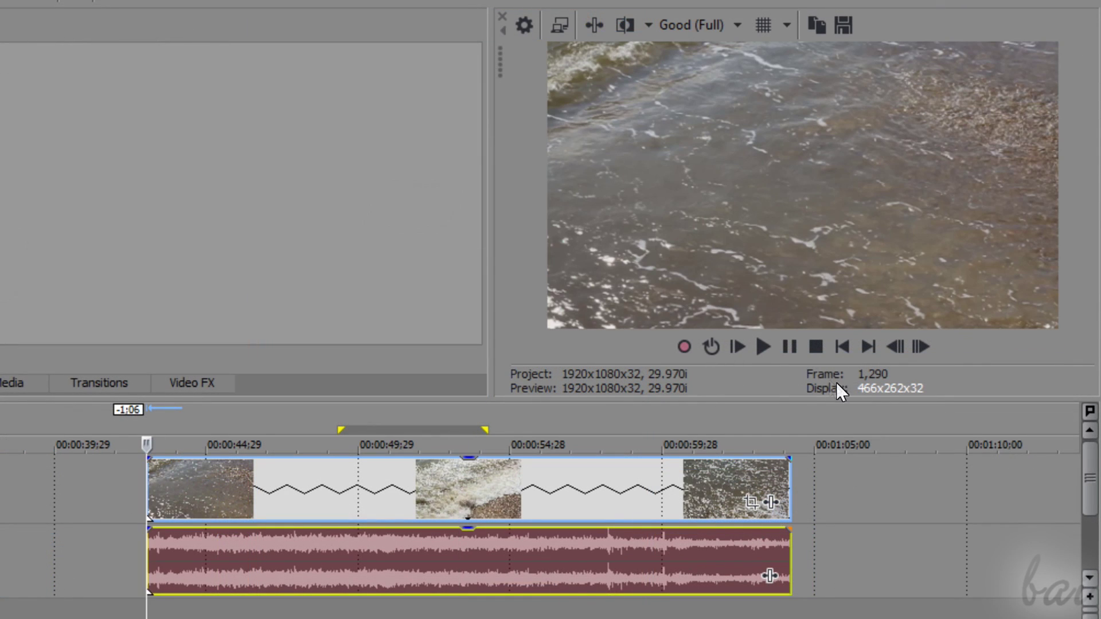
Compress the clip by dragging its right edge left so it plays faster.
click(769, 352)
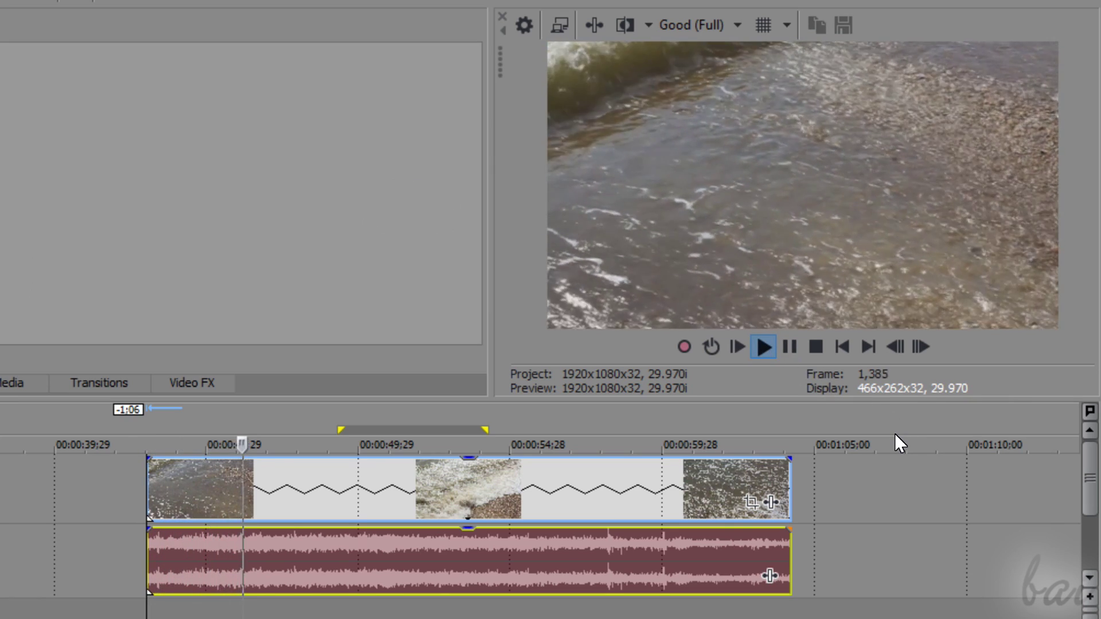
click(758, 493)
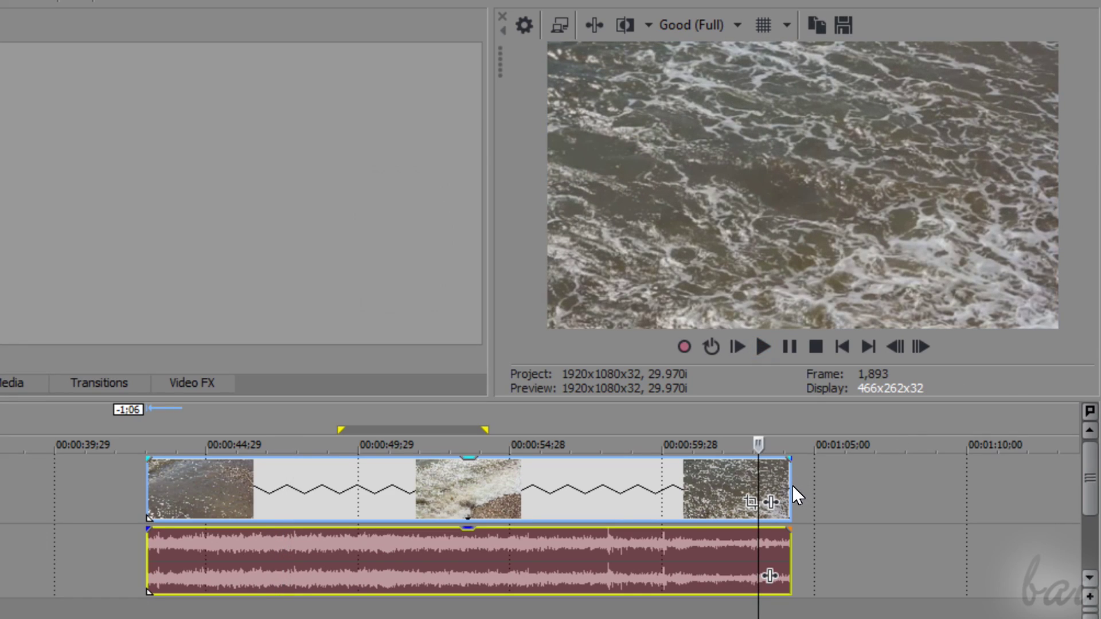
drag(791, 485, 591, 485)
key(space)
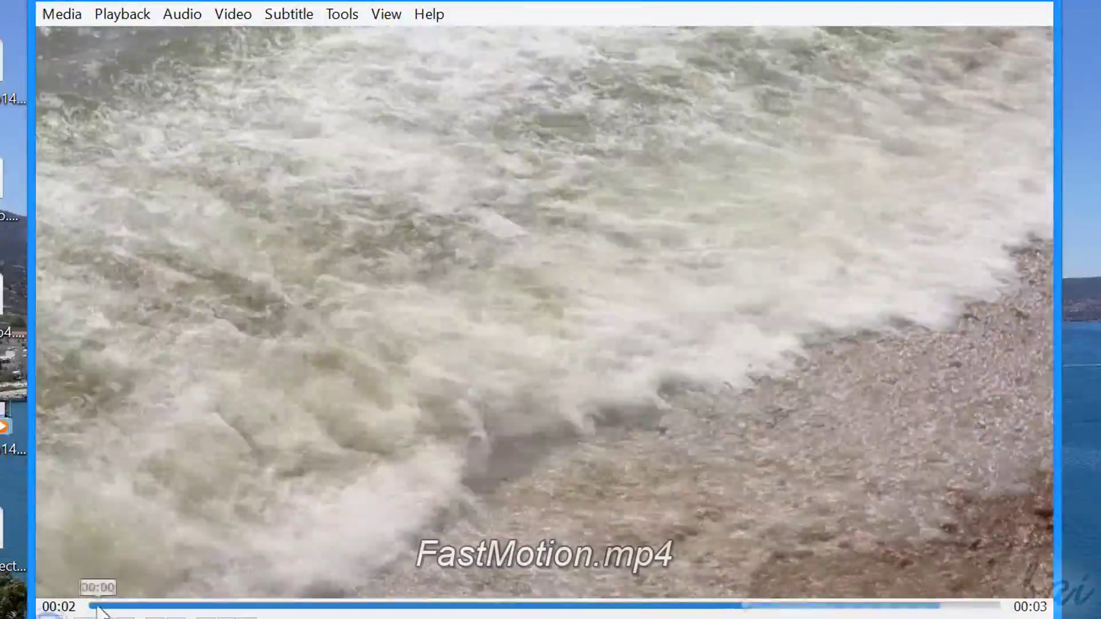
Restart FastMotion.mp4 in VLC from the beginning of the seek bar.
click(96, 606)
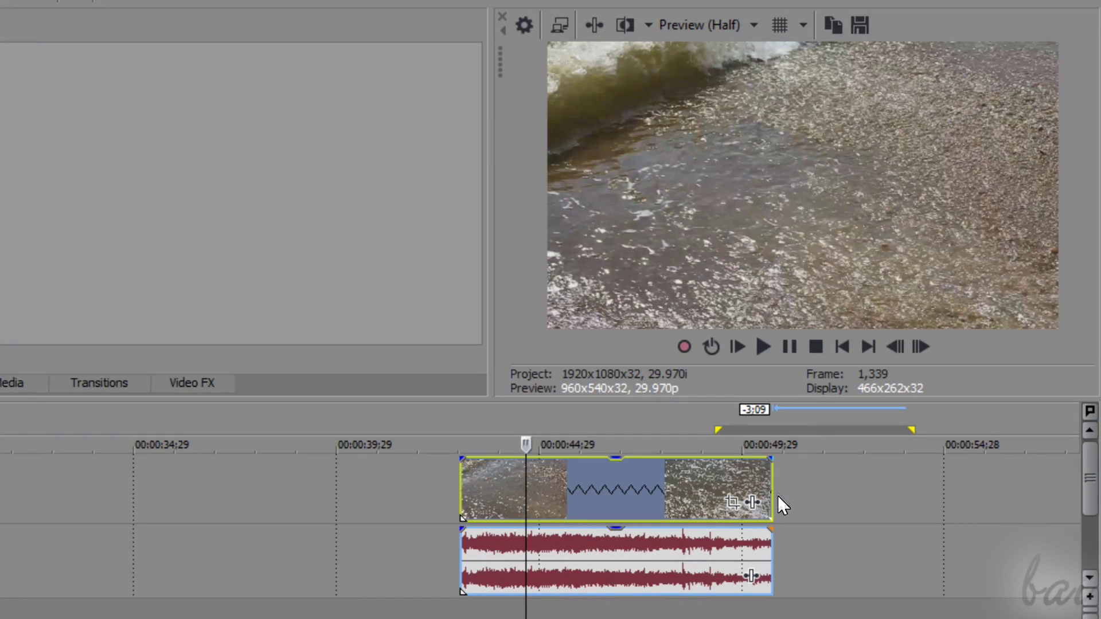
Trim the 60 fps clip from its right end and play it from the start.
drag(771, 490, 571, 503)
click(459, 422)
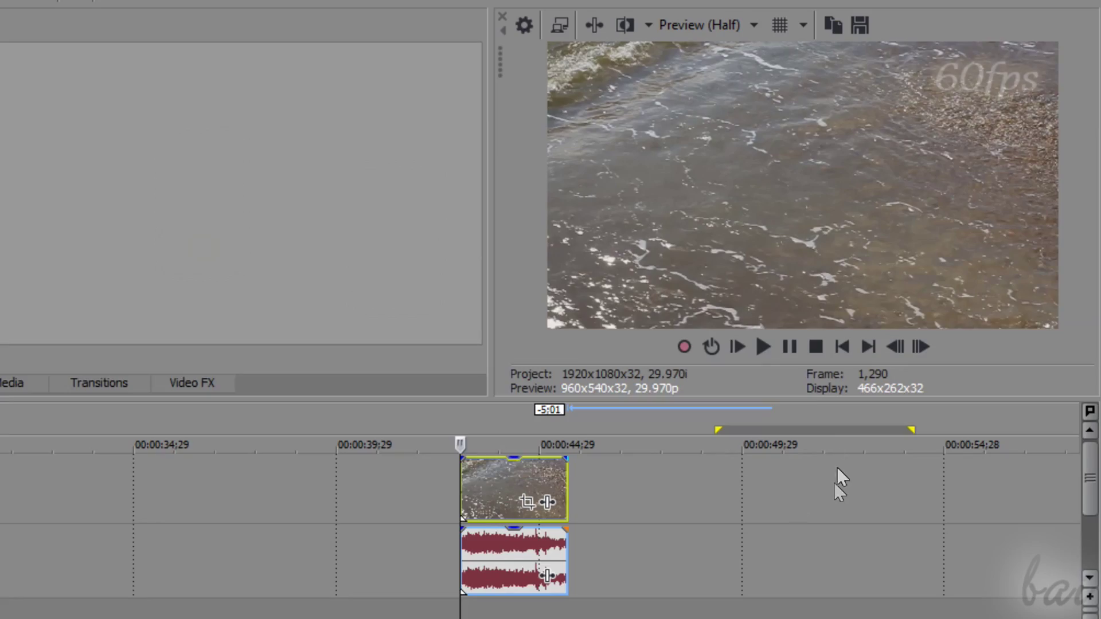
click(765, 348)
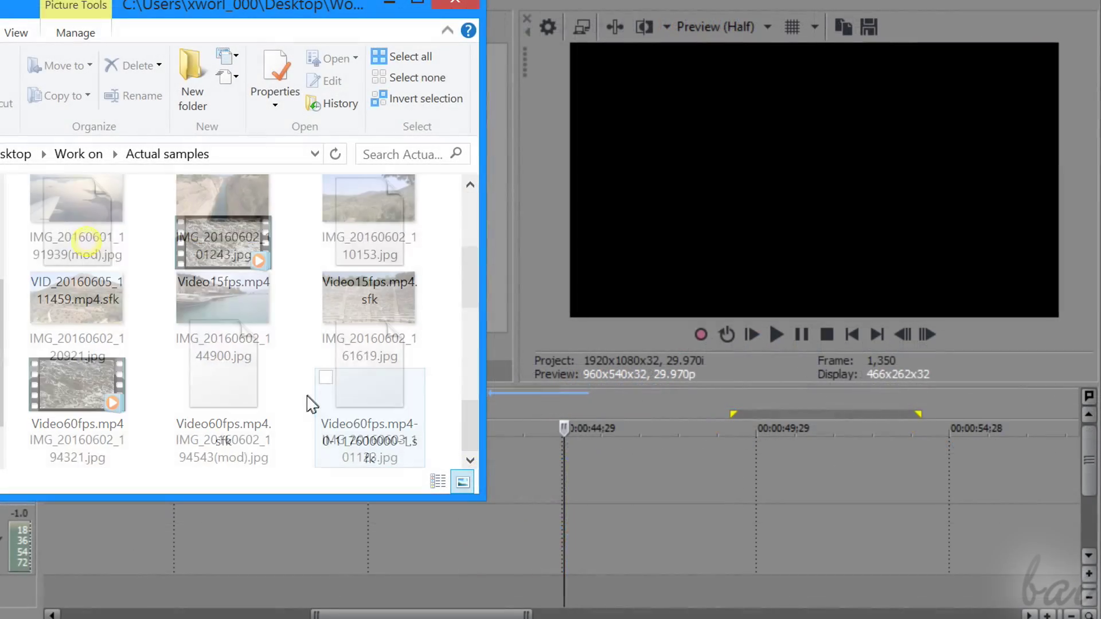
ctrl+scroll(309, 401, up, 2)
Add Video15fps.mp4 to the timeline, shorten it, confirm its properties, and play it back.
drag(229, 249, 516, 493)
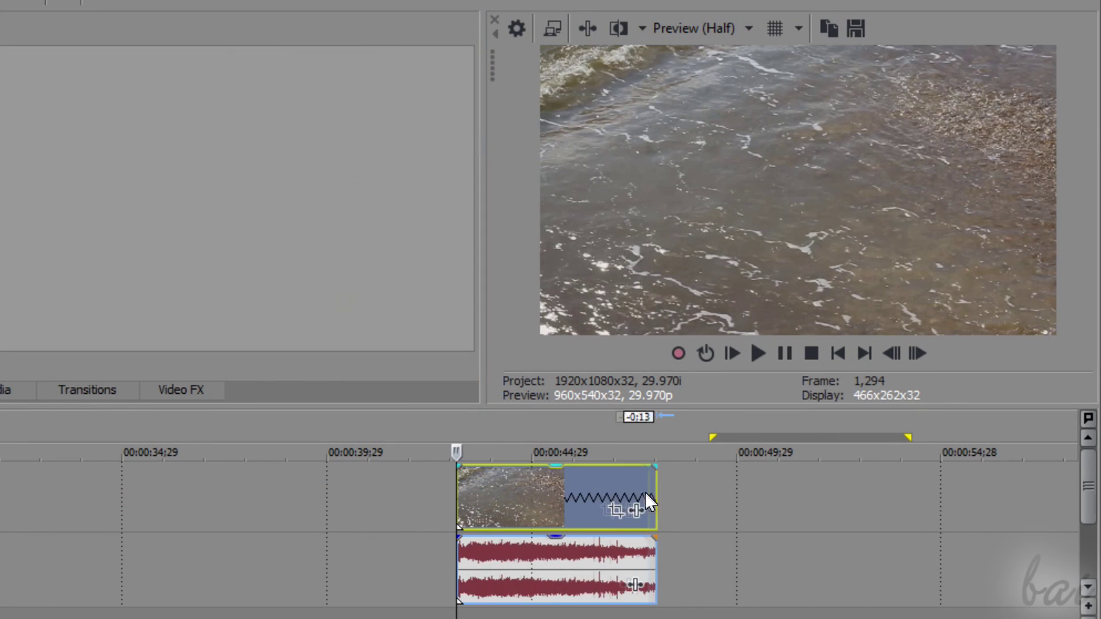
drag(645, 492, 520, 495)
click(758, 353)
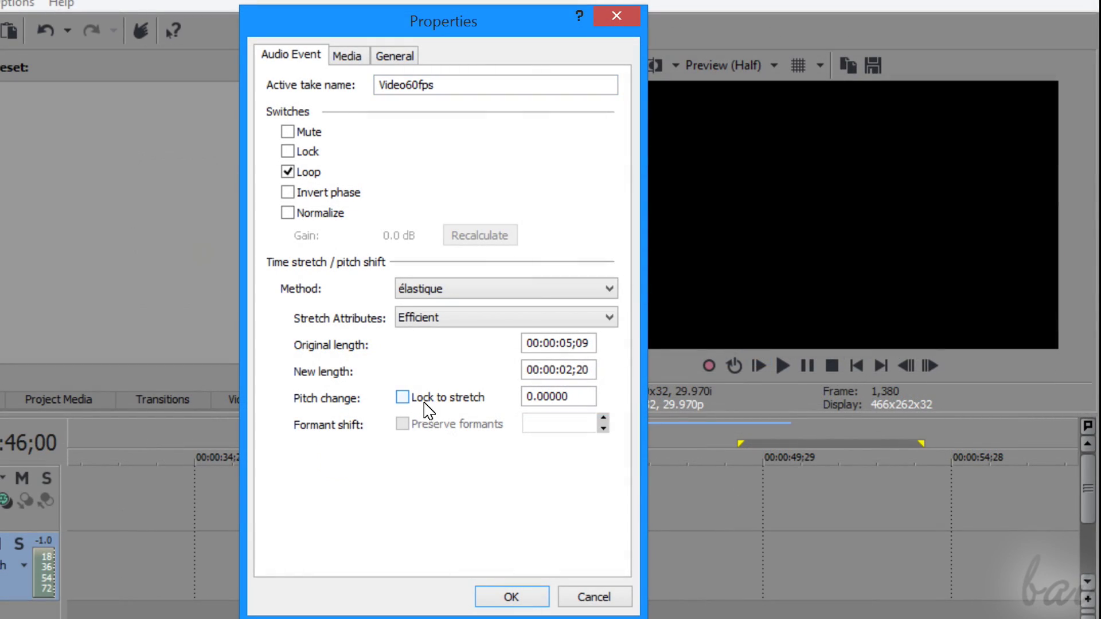
click(510, 597)
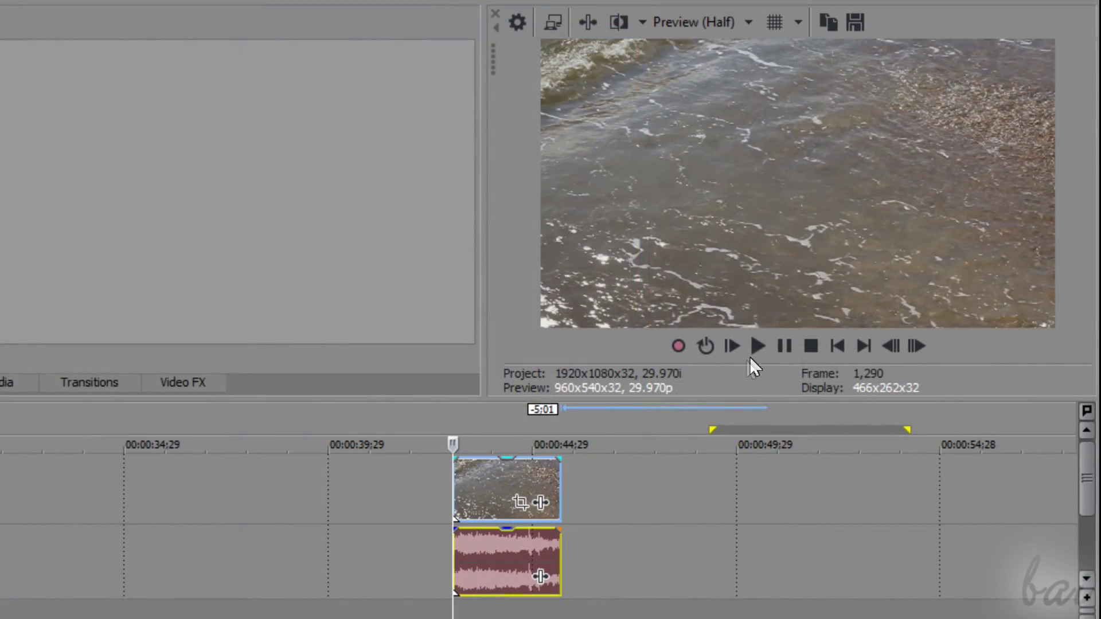
click(782, 366)
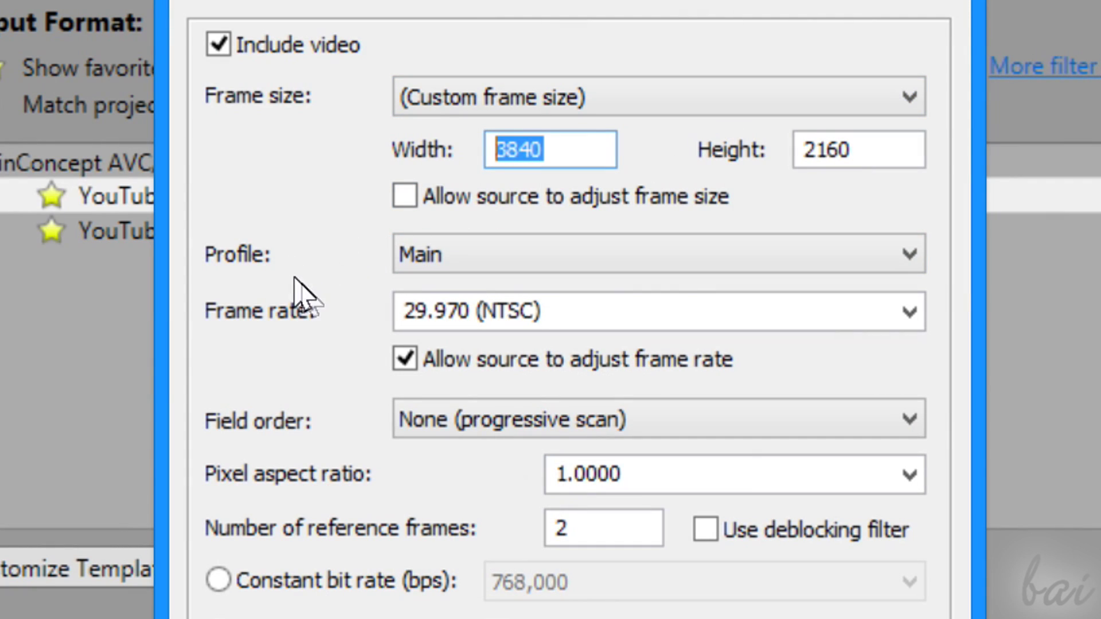
Set the template frame rate to 60.00 and untick Allow source to adjust frame rate.
click(798, 315)
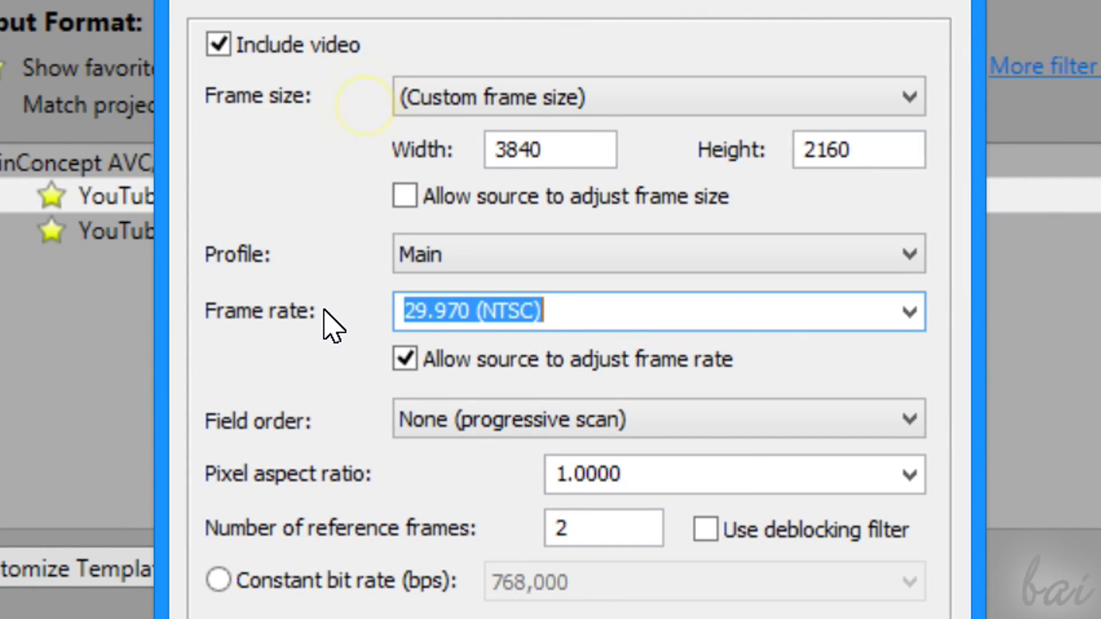
text(60.0)
text(0)
click(764, 364)
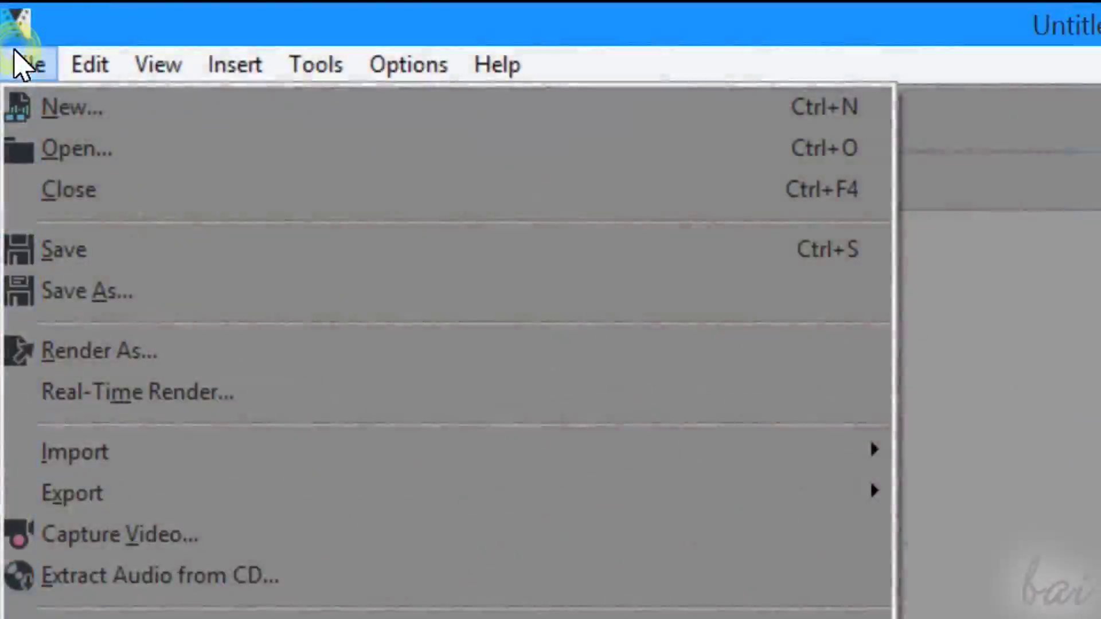
Pick the YouTube 4K Settings Rendering template for MyVideo.mp4 and customize its frame rate.
click(115, 351)
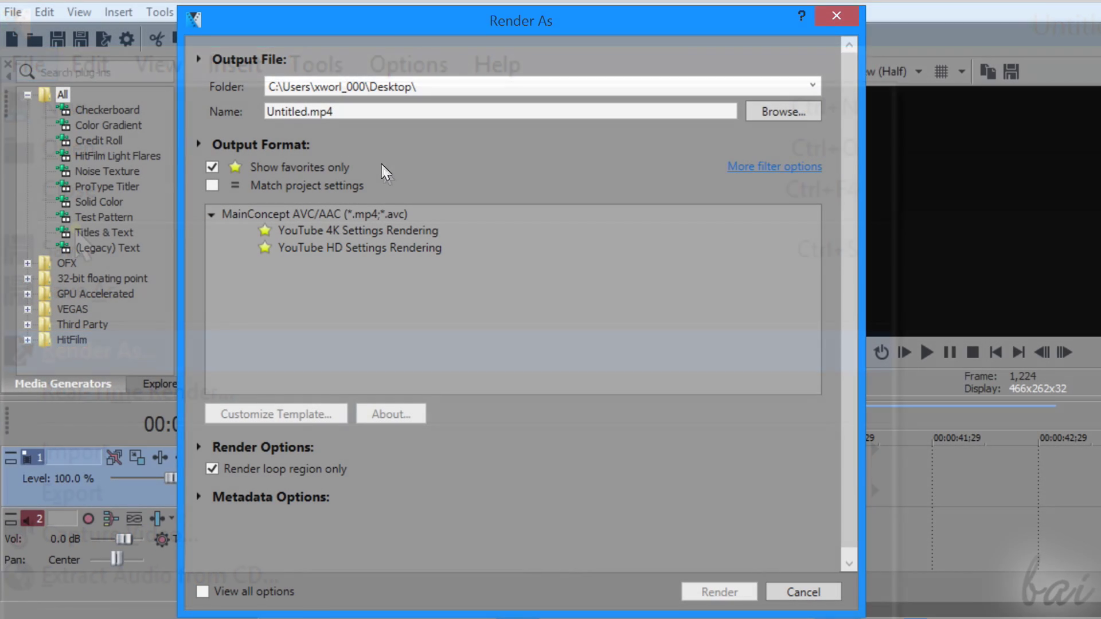
click(419, 228)
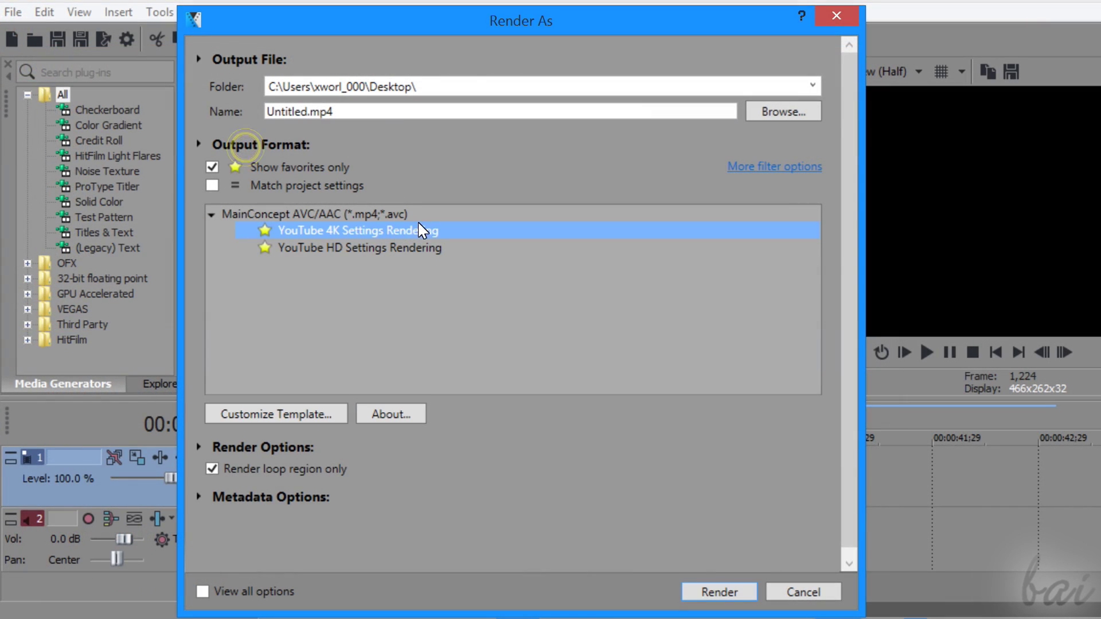
click(308, 415)
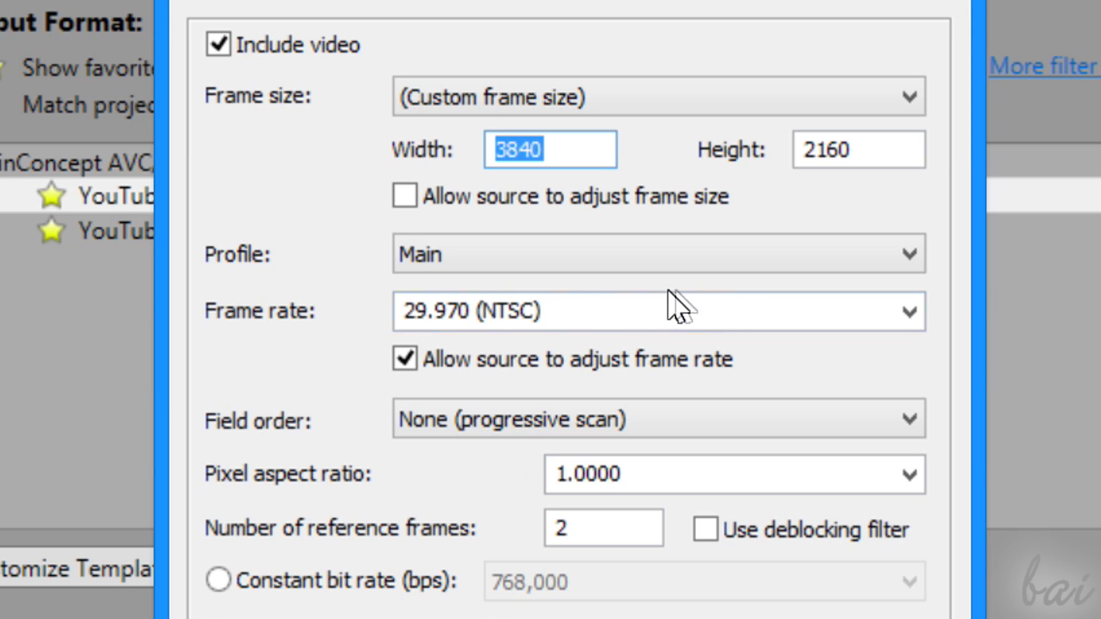
click(677, 310)
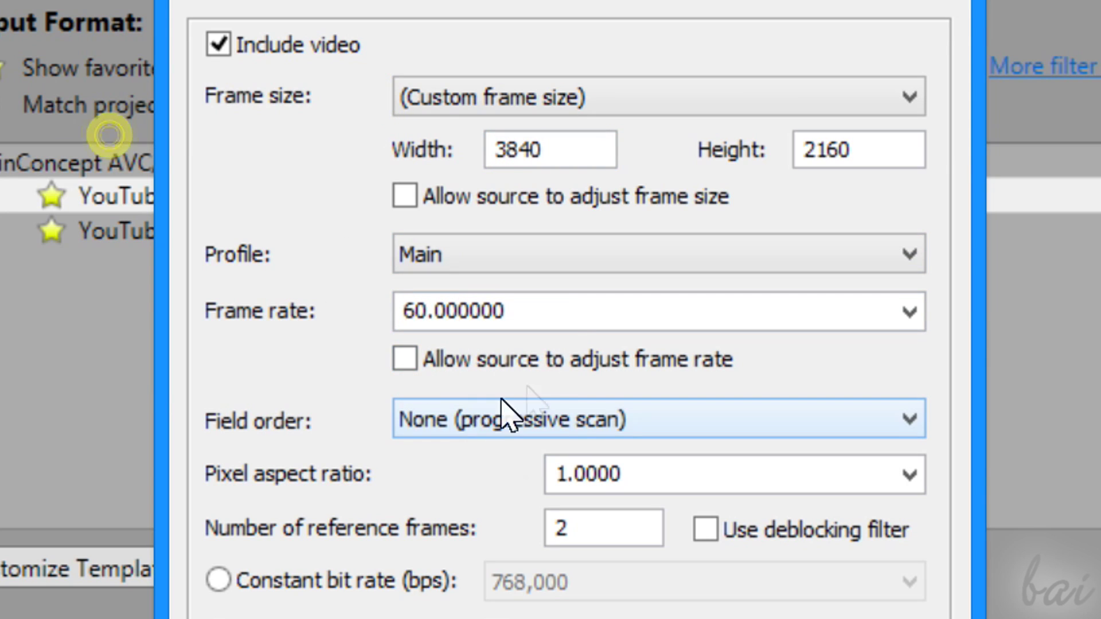
click(668, 315)
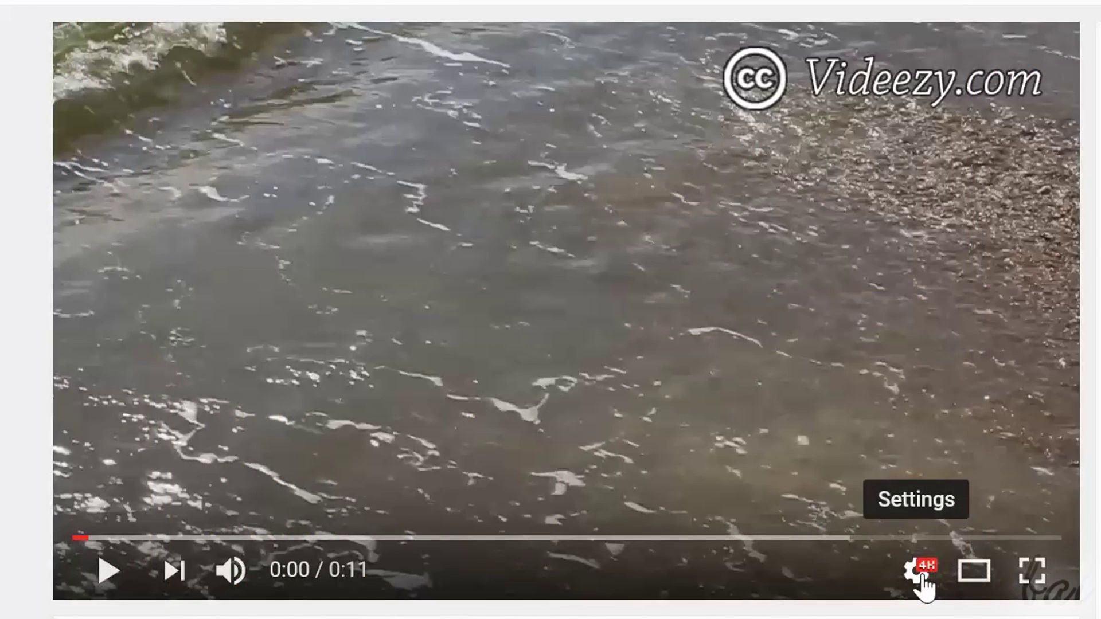
click(918, 588)
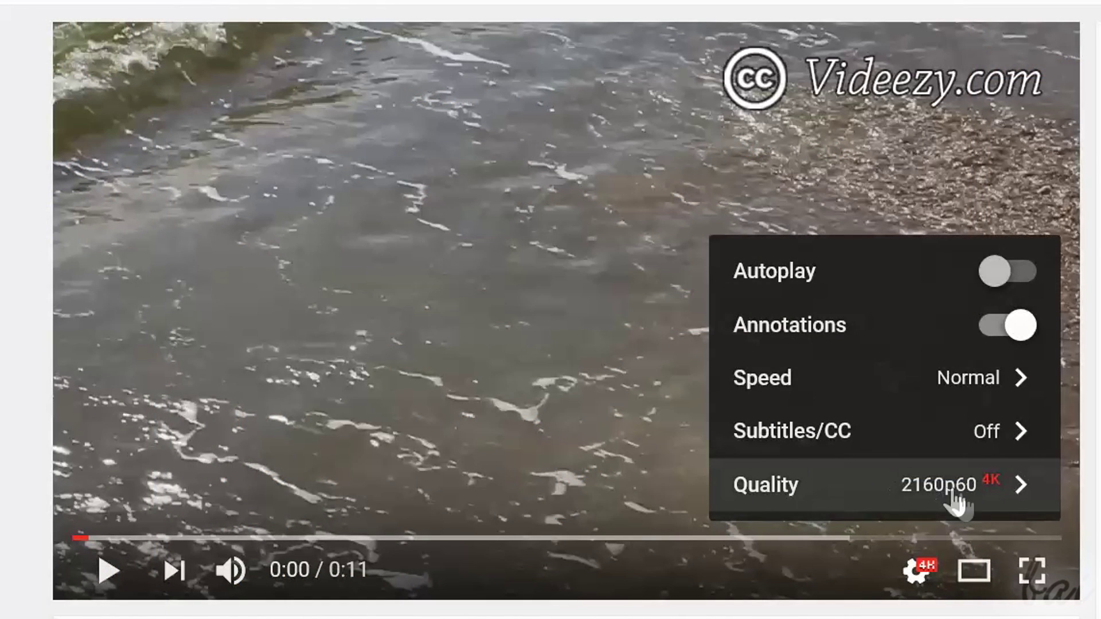
Open the player's quality list to confirm the video plays at 2160p60 4K.
click(1021, 487)
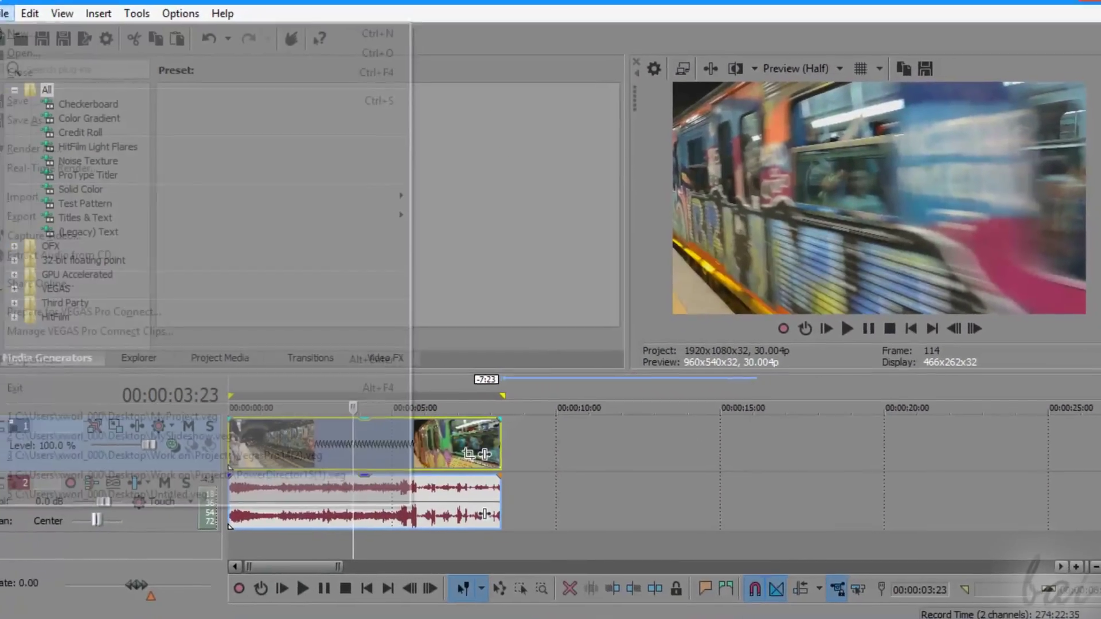
Show the video bus track and add a raised Motion Blur Amount envelope to it.
click(0, 0)
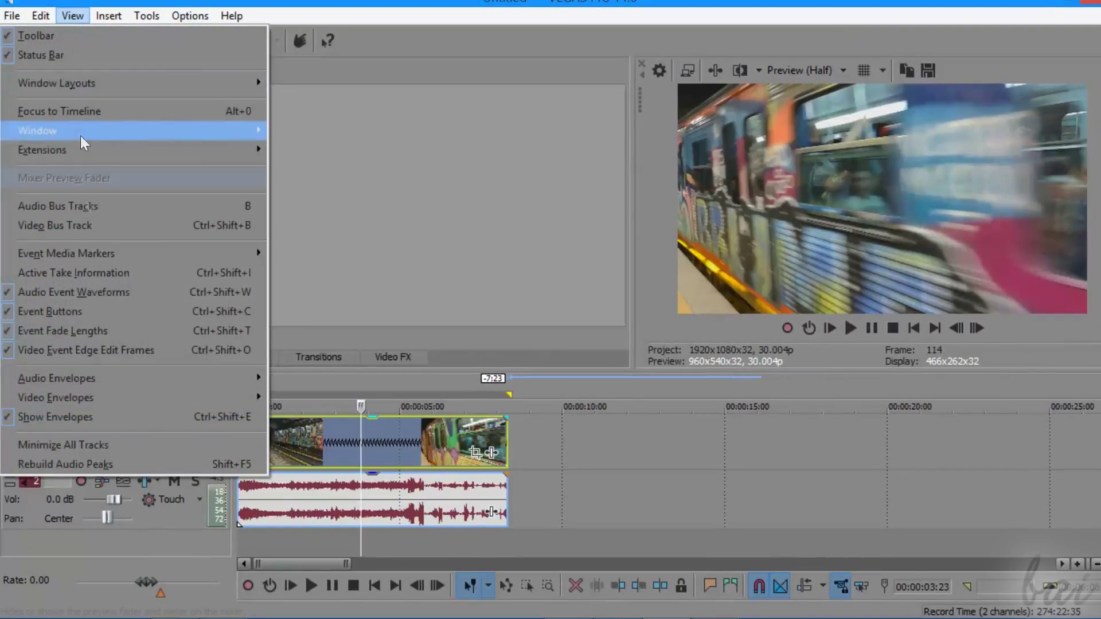
click(86, 232)
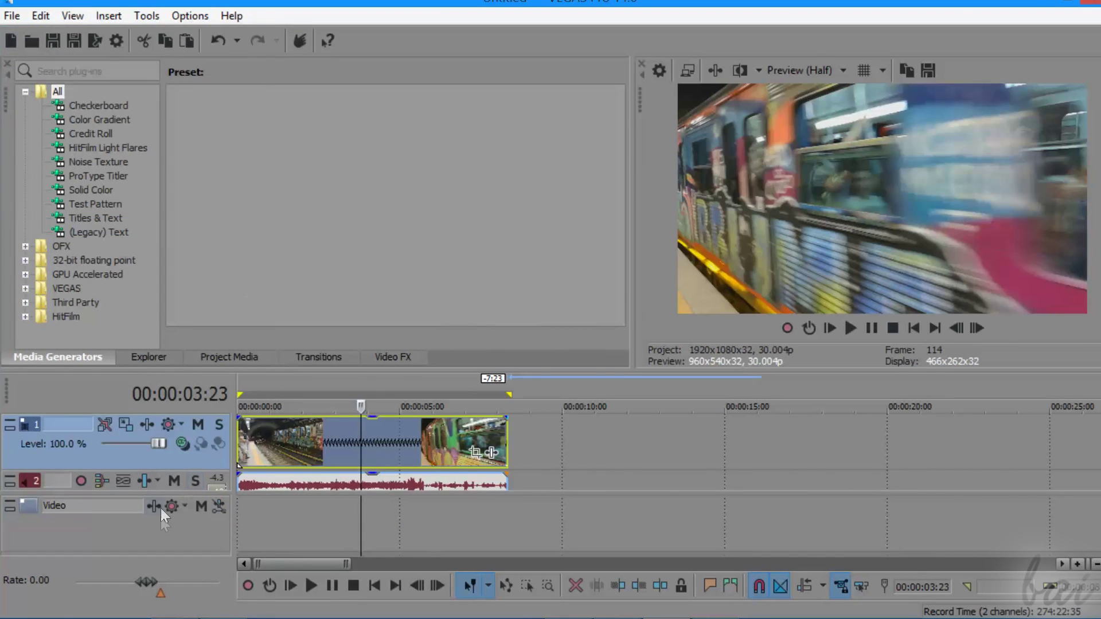
right_click(156, 528)
mouse_move(174, 545)
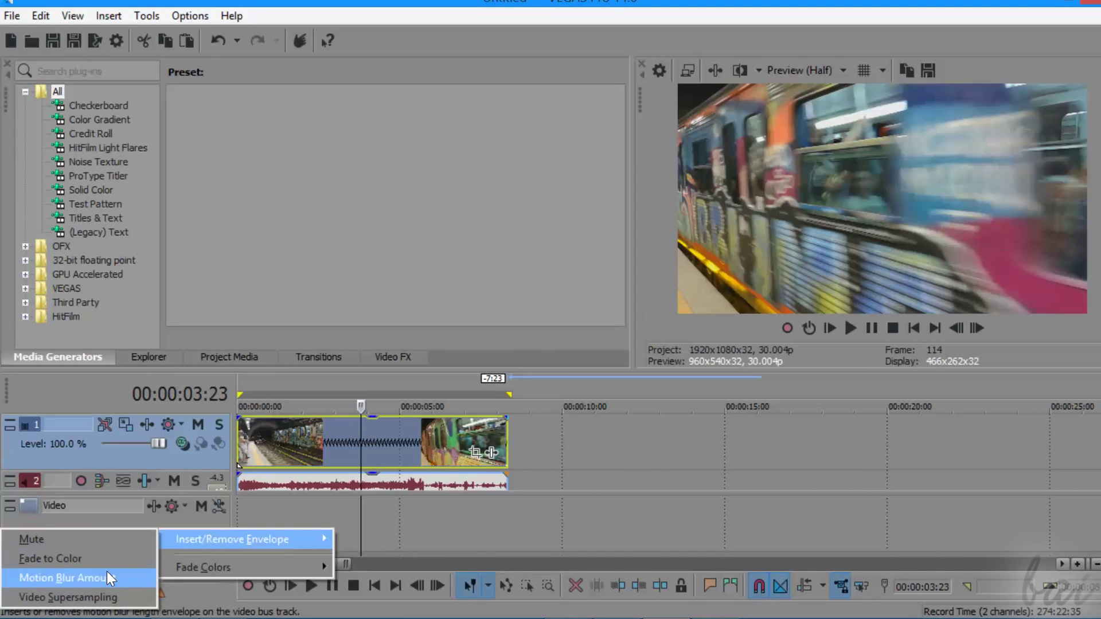
click(108, 576)
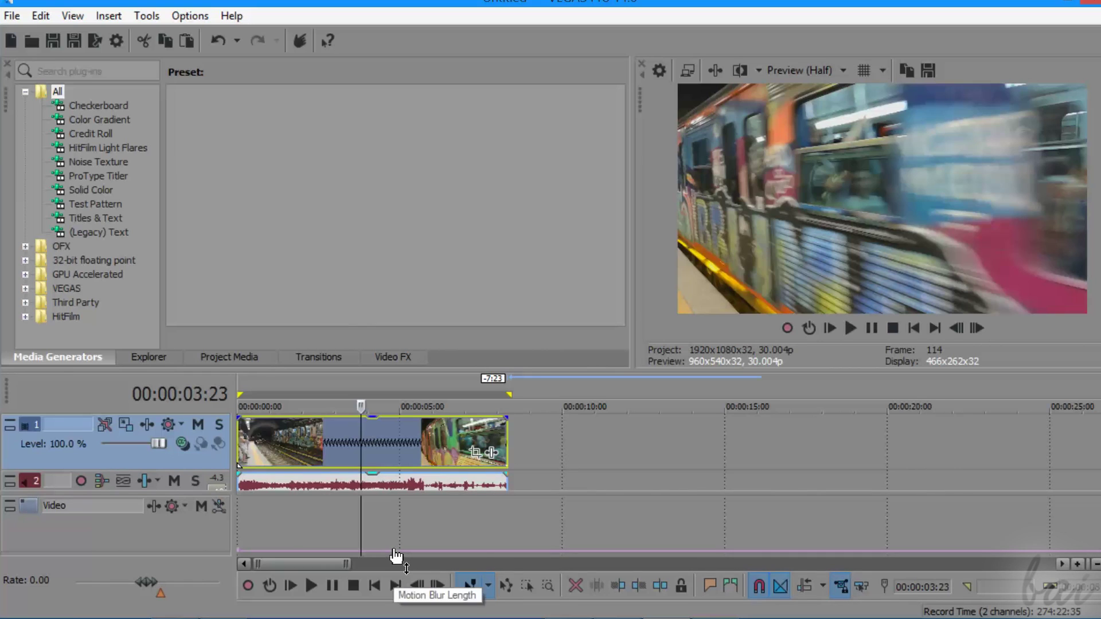
drag(396, 555, 388, 522)
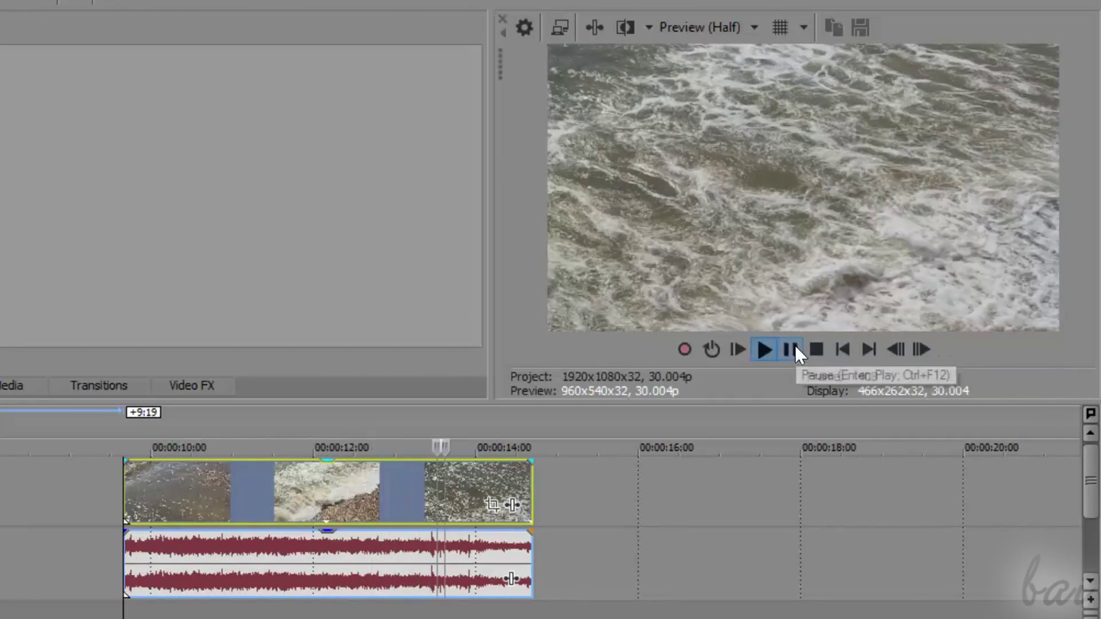
Pause playback and reverse both the video and audio of the beach-wave clip.
click(794, 345)
right_click(415, 487)
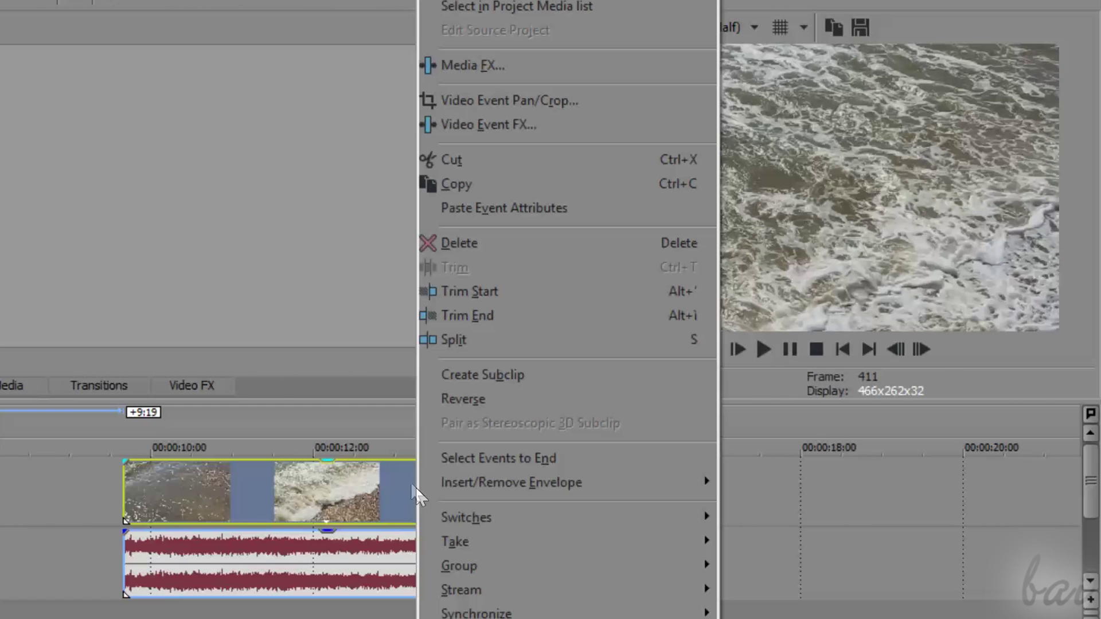
click(463, 405)
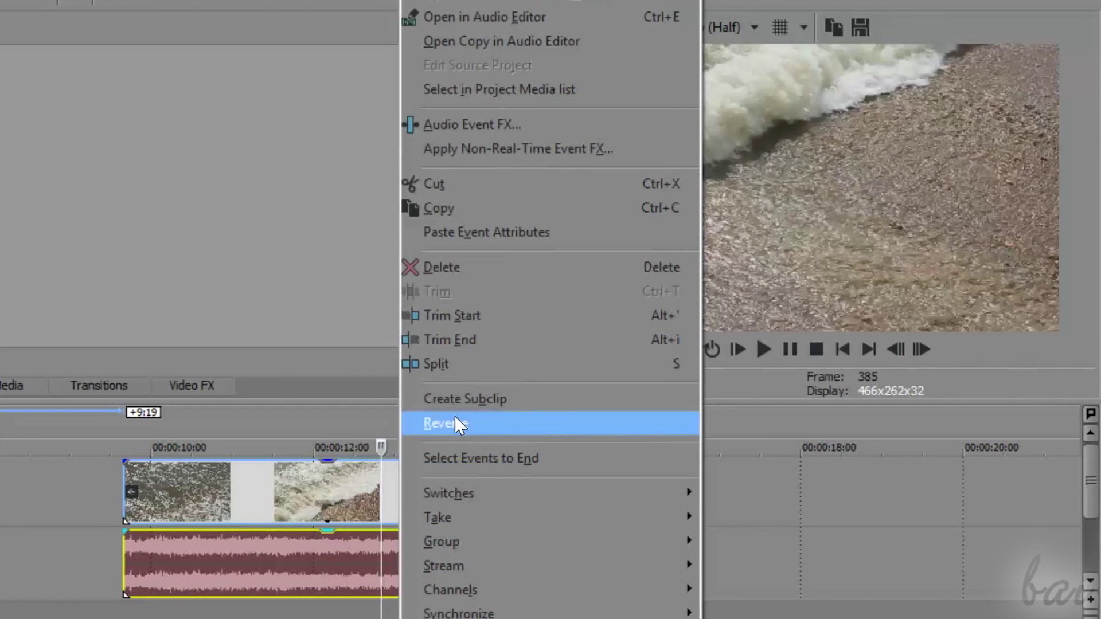
click(456, 422)
Preview the reversed beach-wave clip from its start, then stop the looping playback.
click(763, 349)
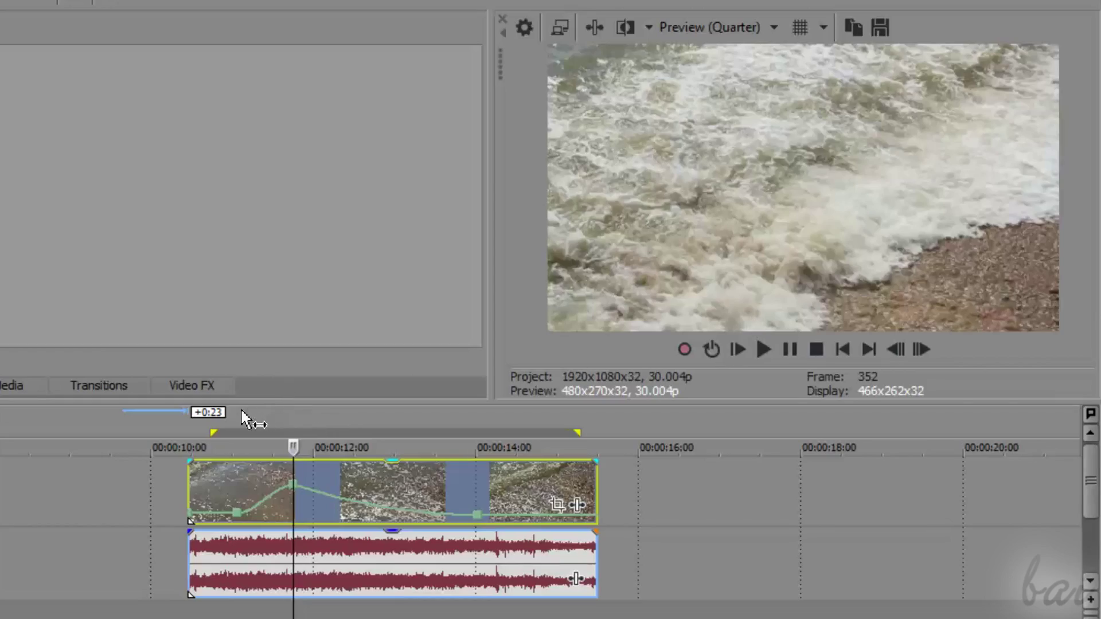
click(241, 410)
click(763, 349)
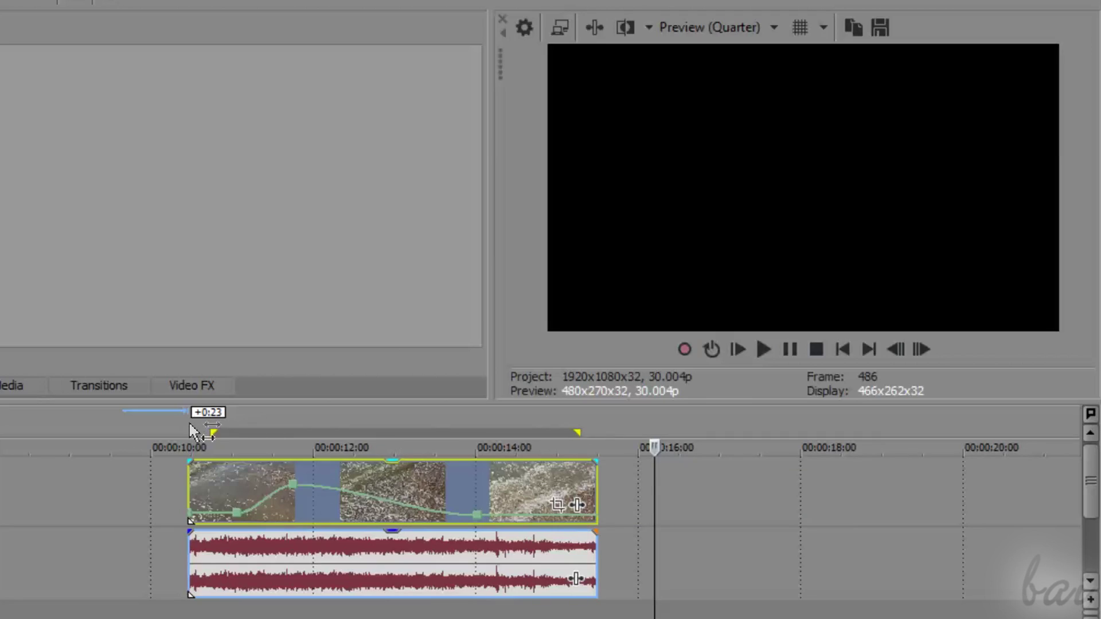
click(191, 431)
click(763, 351)
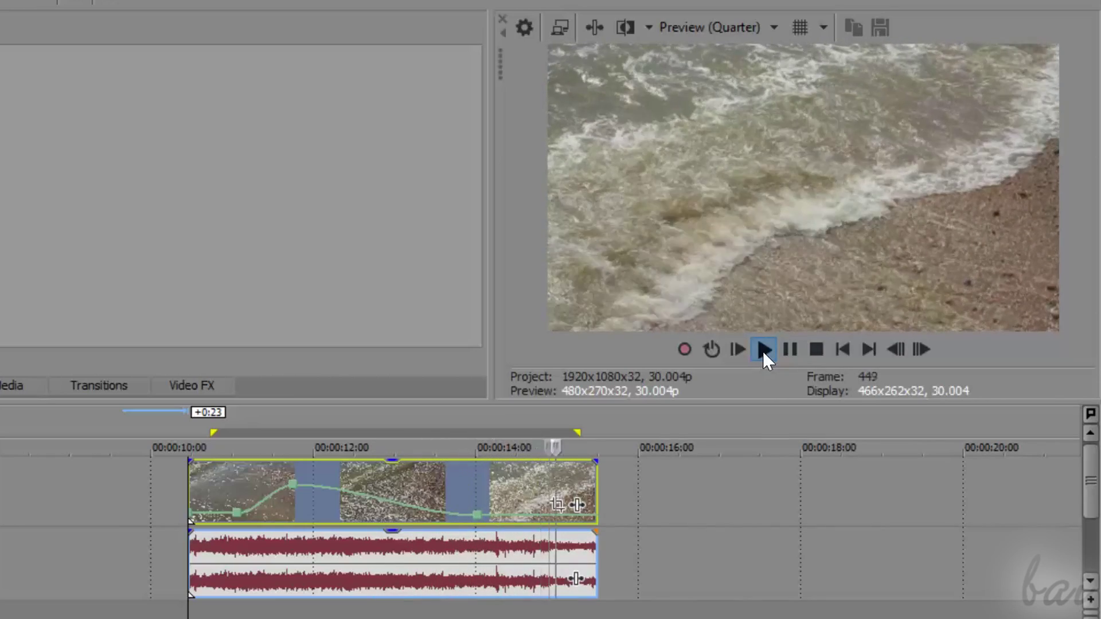
click(390, 431)
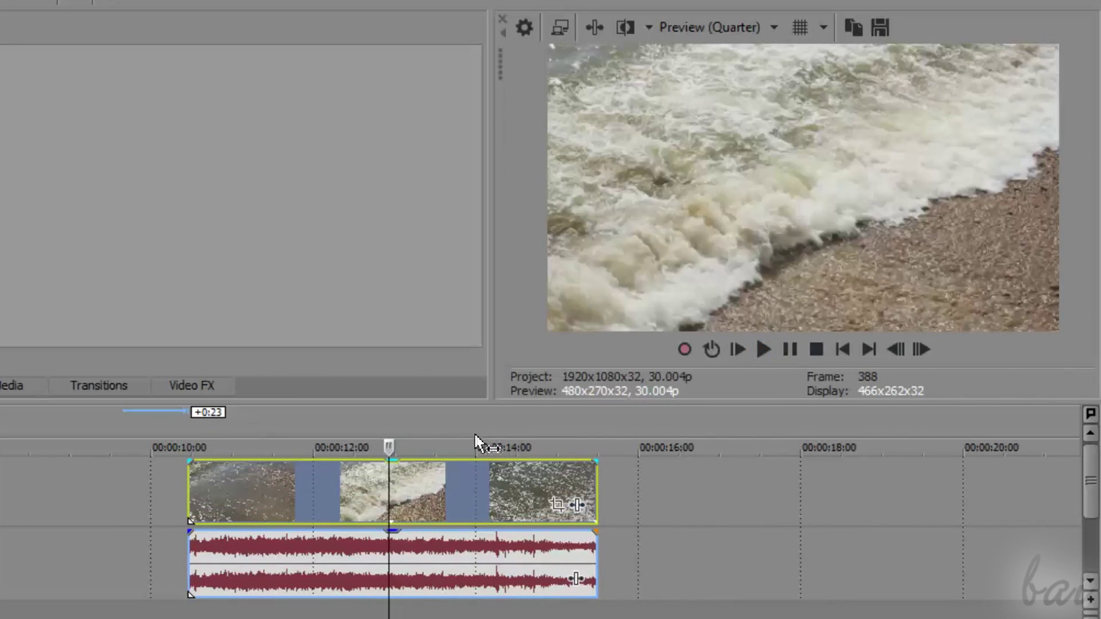
Insert a velocity envelope on the beach-wave clip and pull it down to -34%.
right_click(413, 484)
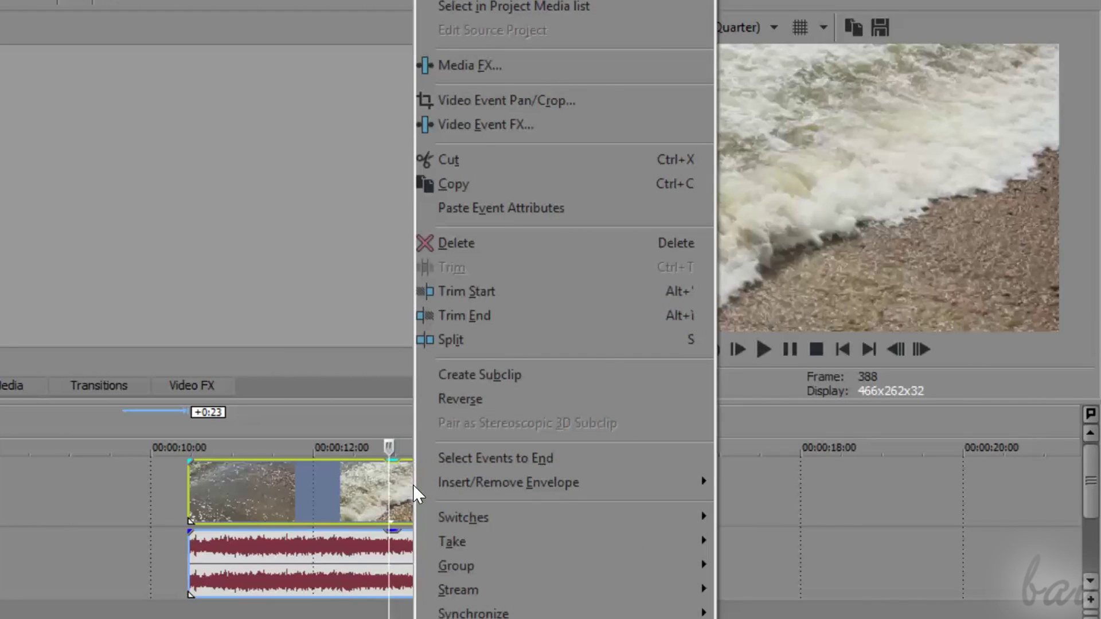
mouse_move(456, 486)
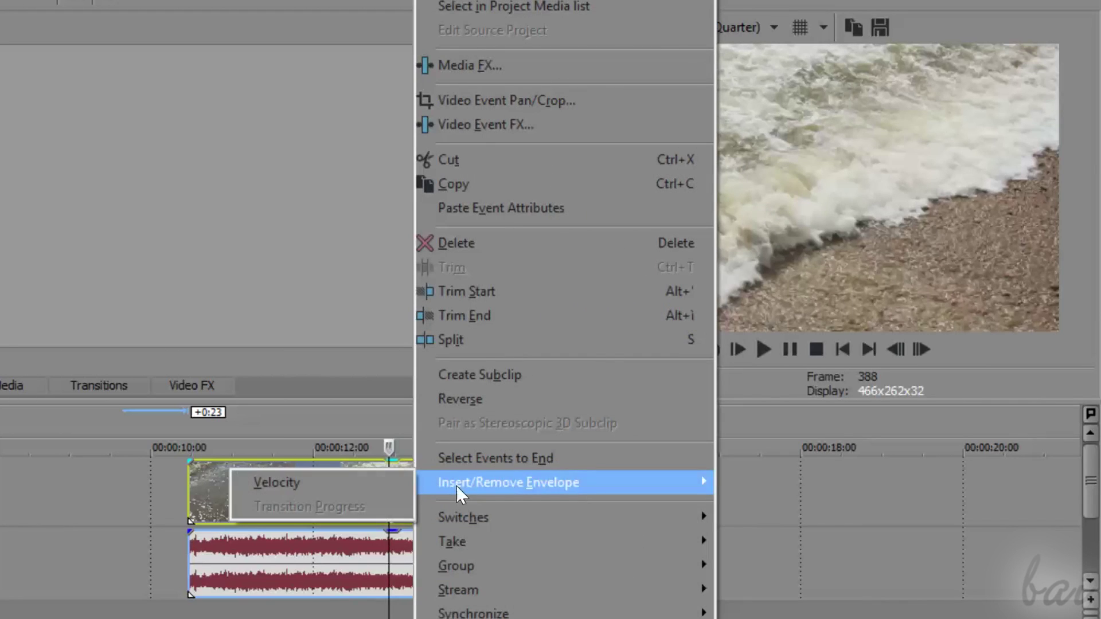
click(397, 484)
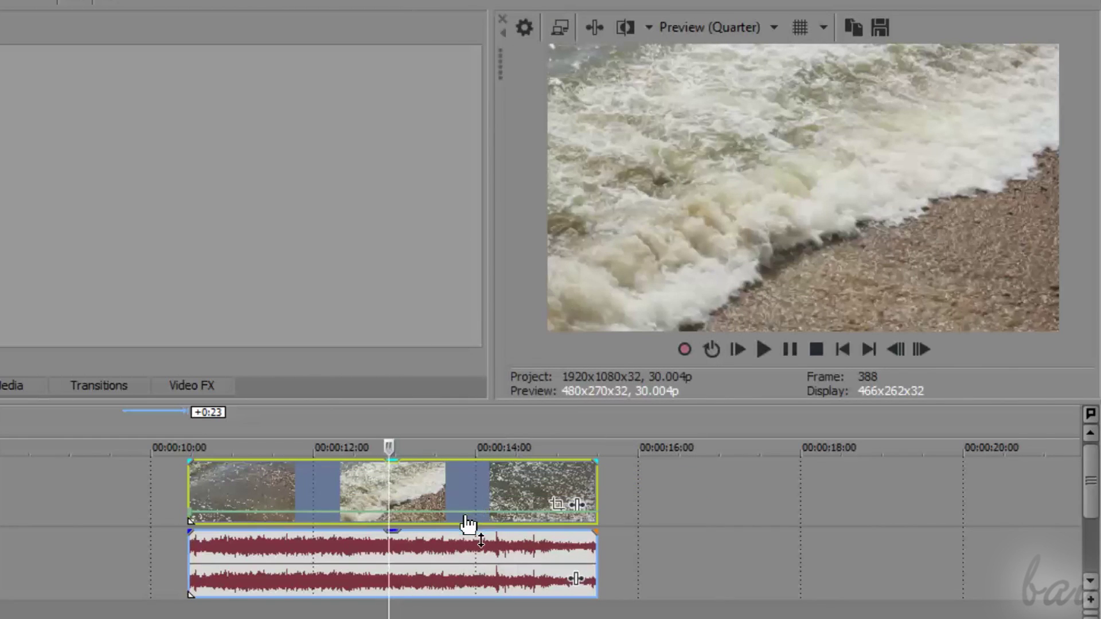
mouse_move(468, 524)
mouse_down()
mouse_move(466, 535)
mouse_move(450, 521)
mouse_move(468, 521)
mouse_up()
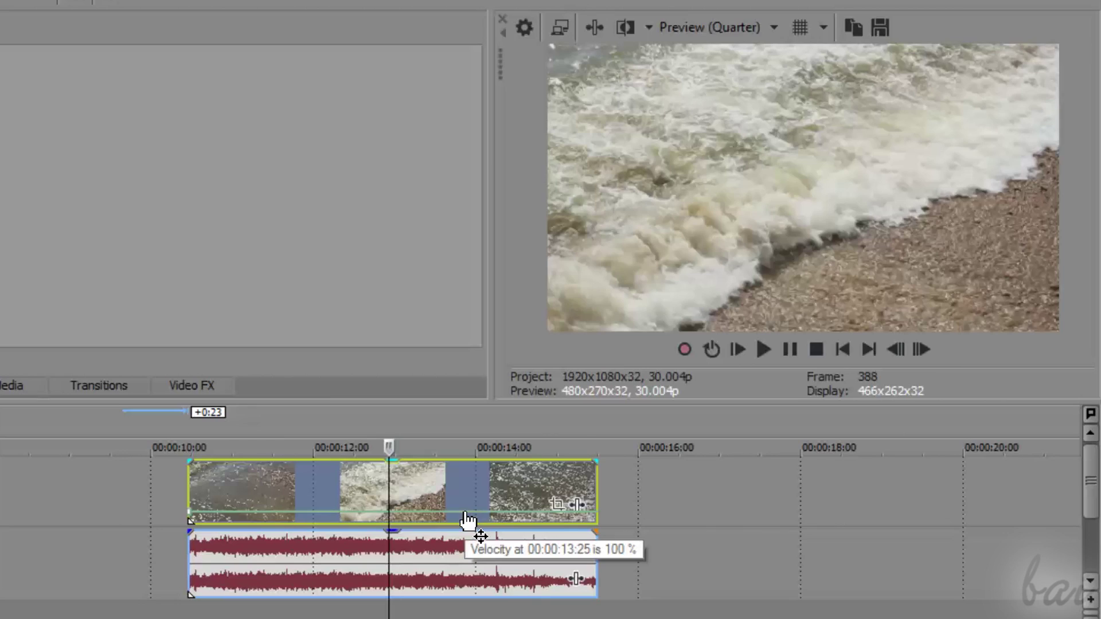
drag(469, 522, 503, 528)
Raise the beach-wave velocity point to 94% and redraw the loop region over the clip.
click(768, 351)
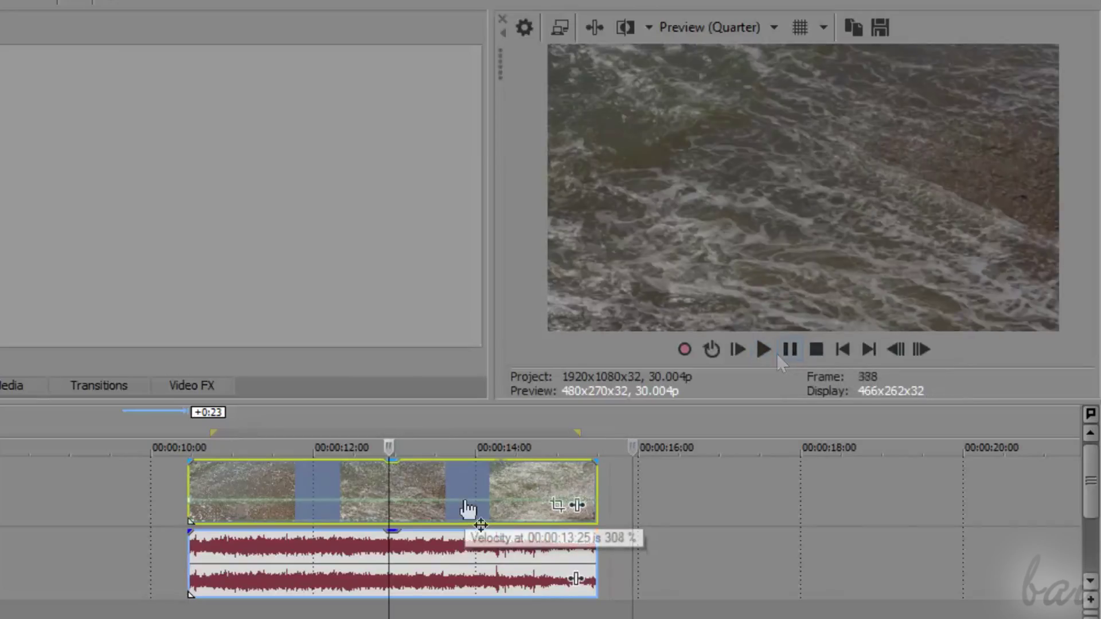
drag(467, 509, 468, 481)
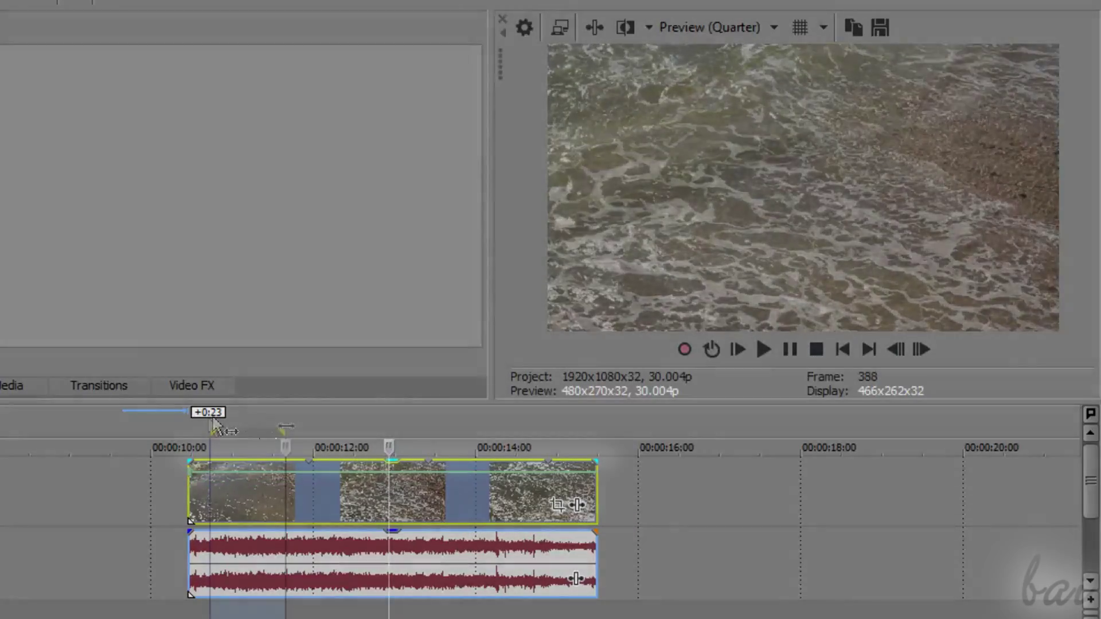
mouse_move(210, 431)
mouse_down()
mouse_move(337, 432)
mouse_move(468, 458)
mouse_up()
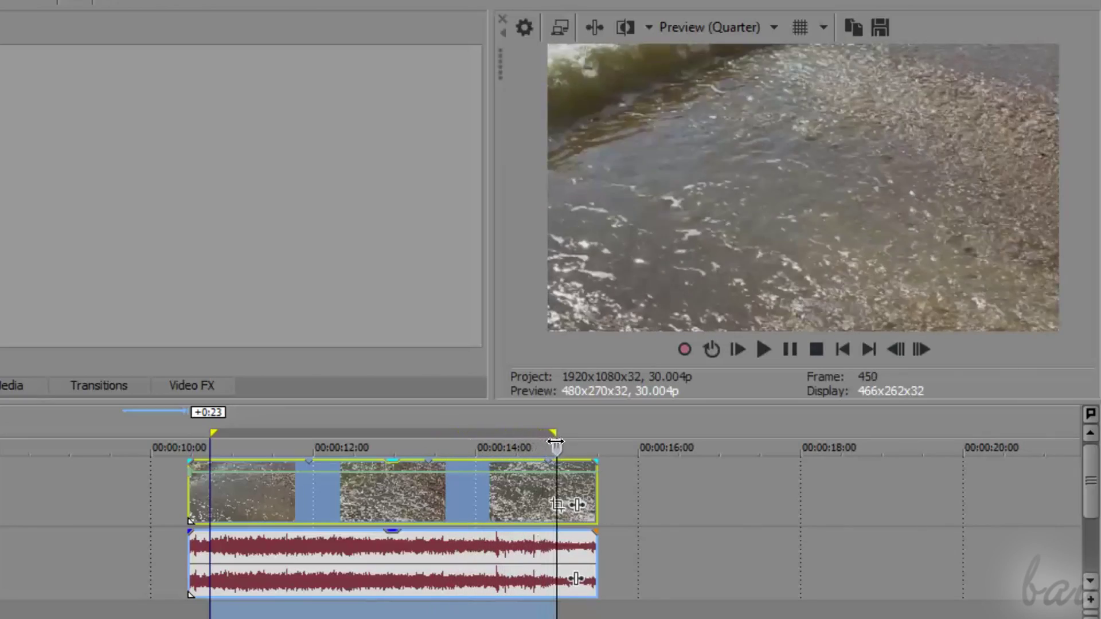
drag(572, 444, 577, 444)
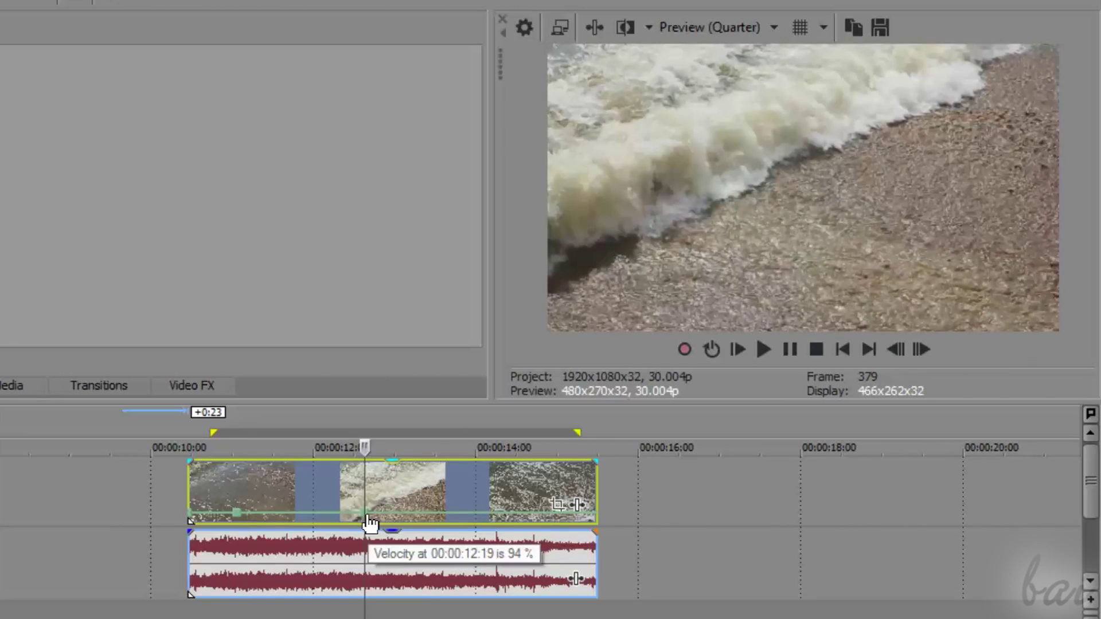
Drag velocity points into a rising-and-falling curve, peaking at 1,000%, and preview it.
drag(370, 523, 364, 493)
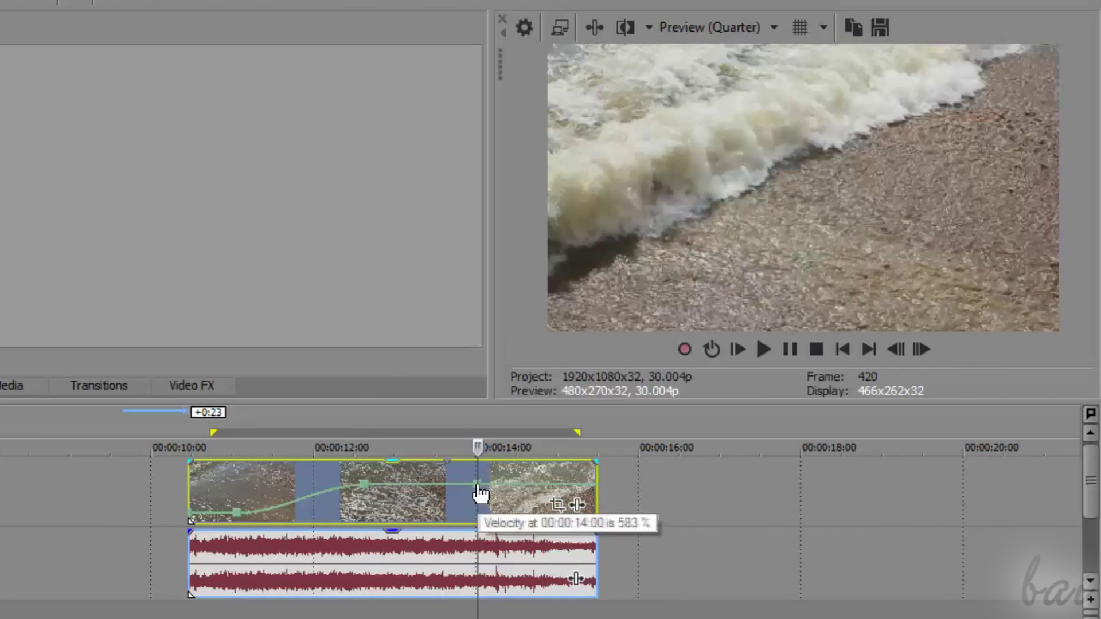
drag(484, 500, 482, 514)
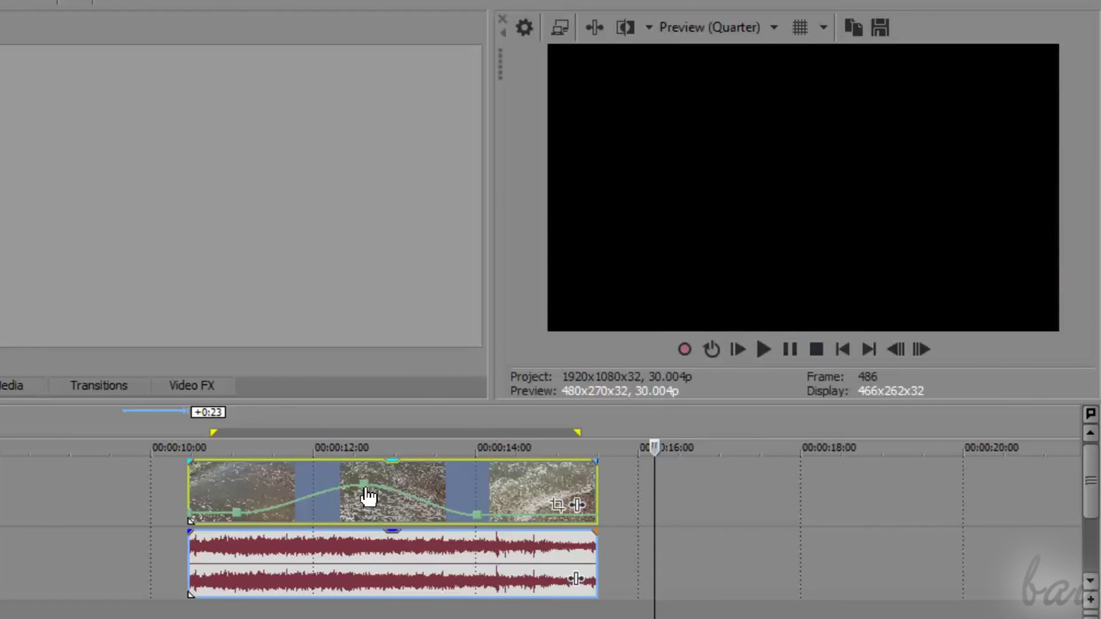
drag(367, 494, 297, 494)
click(763, 350)
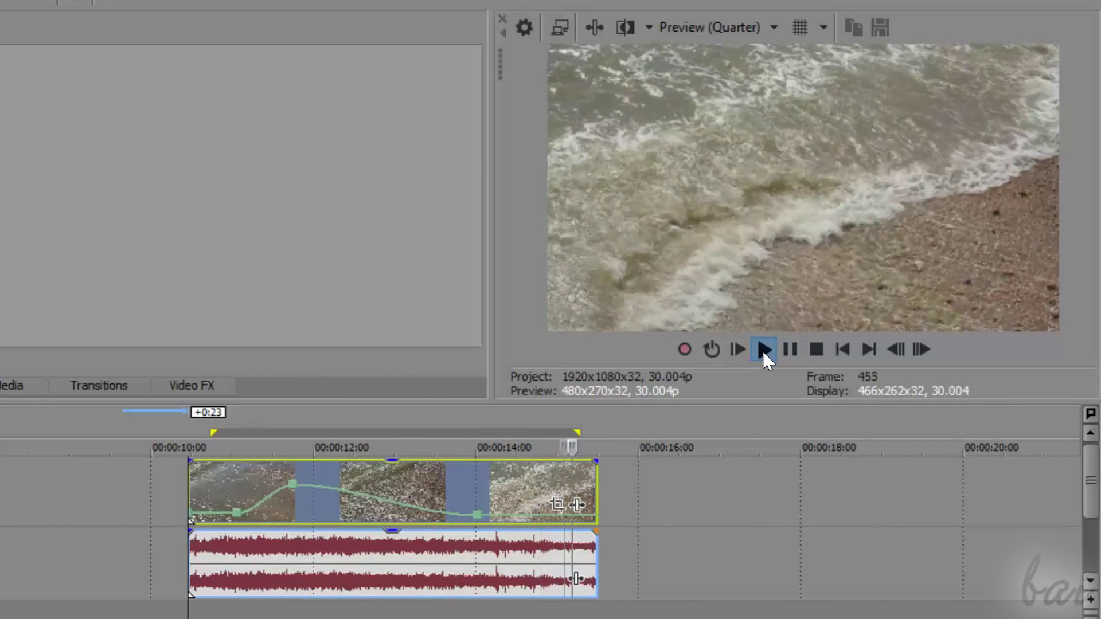
Set the peak velocity point to Slow Fade, then delete that point.
right_click(293, 484)
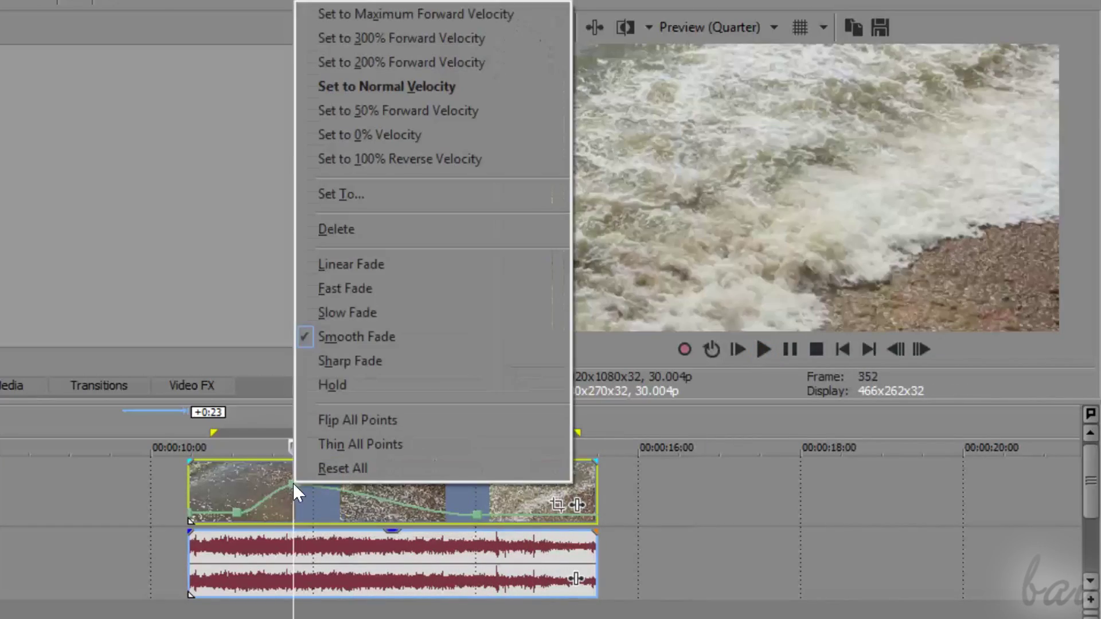
click(352, 312)
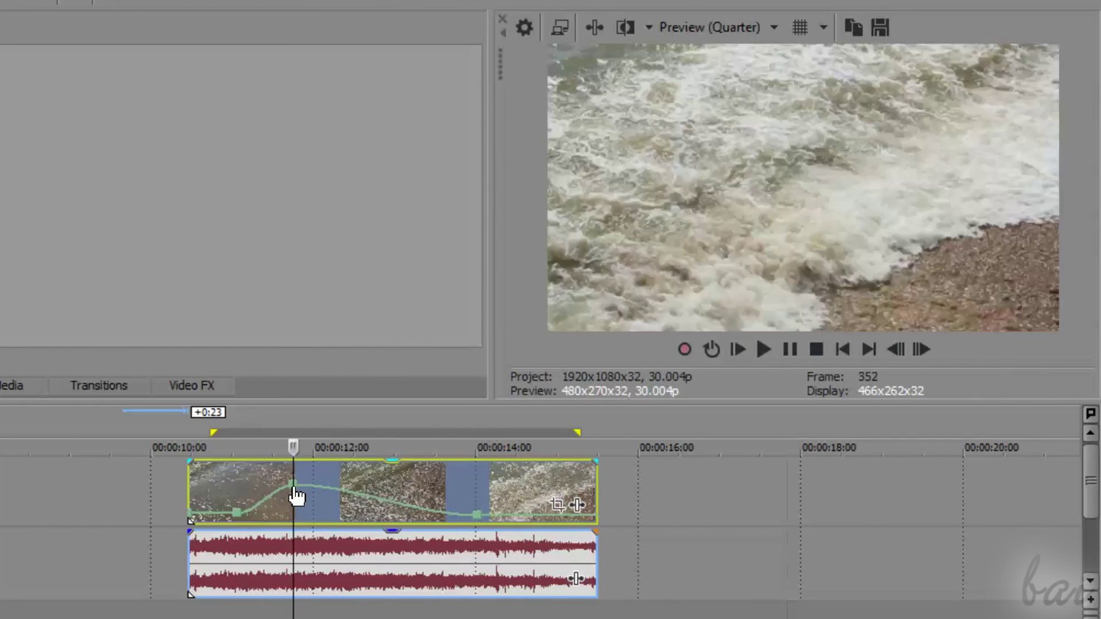
right_click(294, 485)
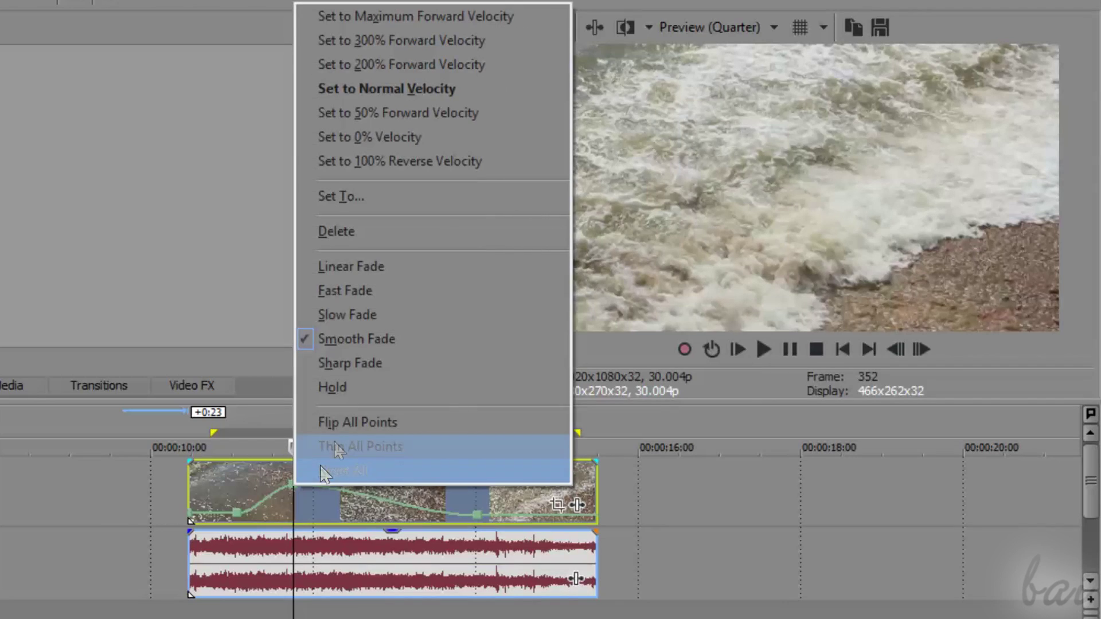
click(369, 237)
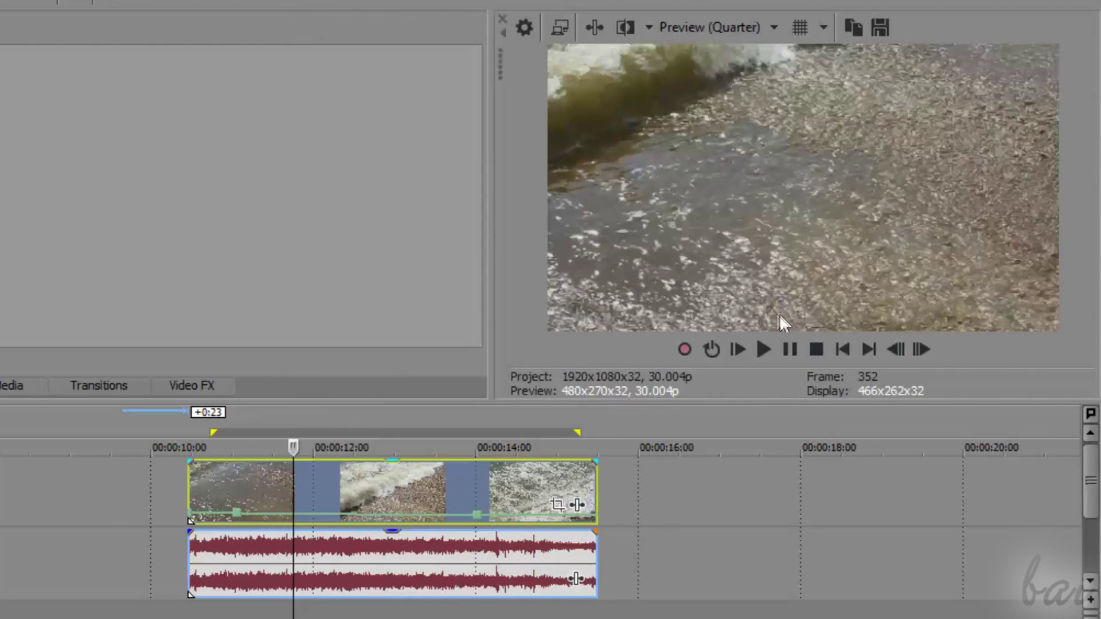
Set motion-blur points at 01:14, 03:21 and 05:27 to 18, 4 and 18 frames.
click(282, 551)
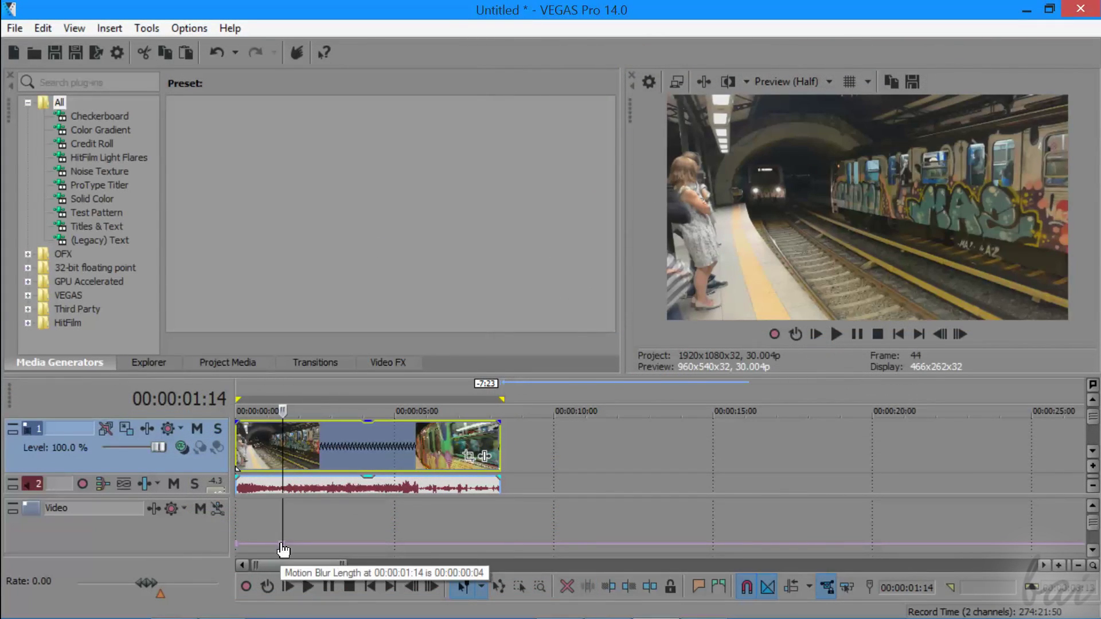
drag(283, 550, 428, 520)
double_click(353, 521)
double_click(425, 544)
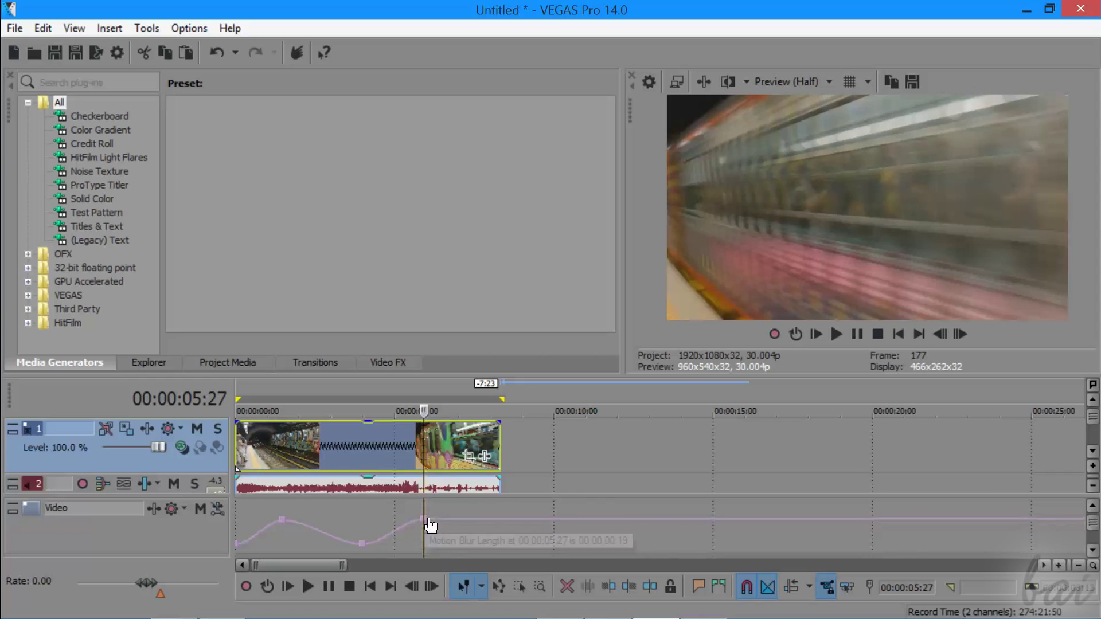
drag(238, 388, 453, 398)
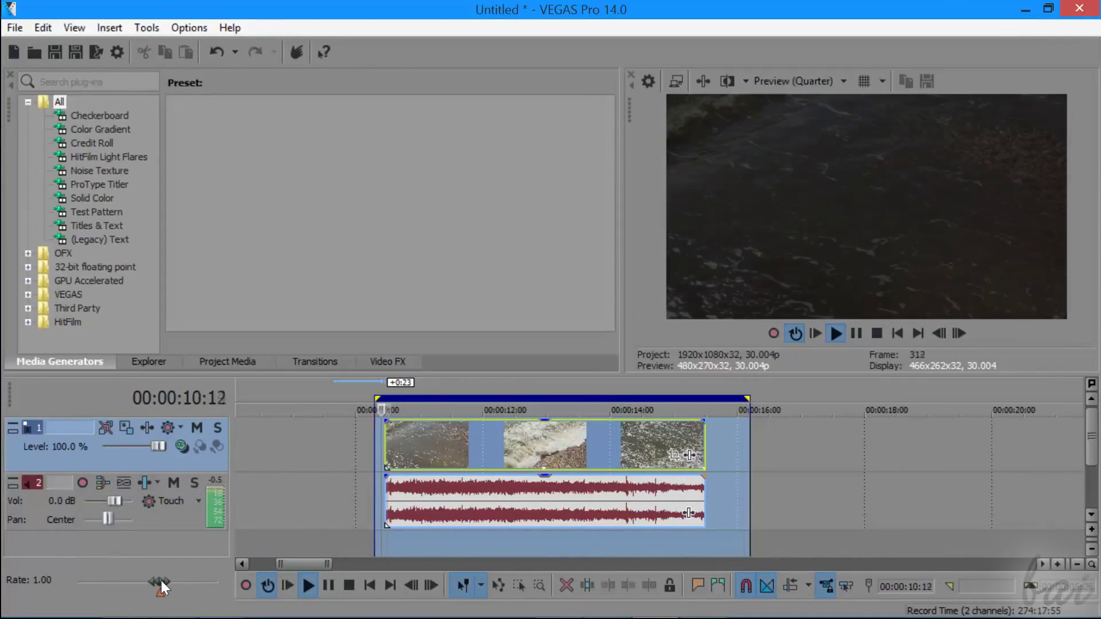
Lower the preview Rate and play the beach-wave clip from its start.
drag(157, 582, 184, 597)
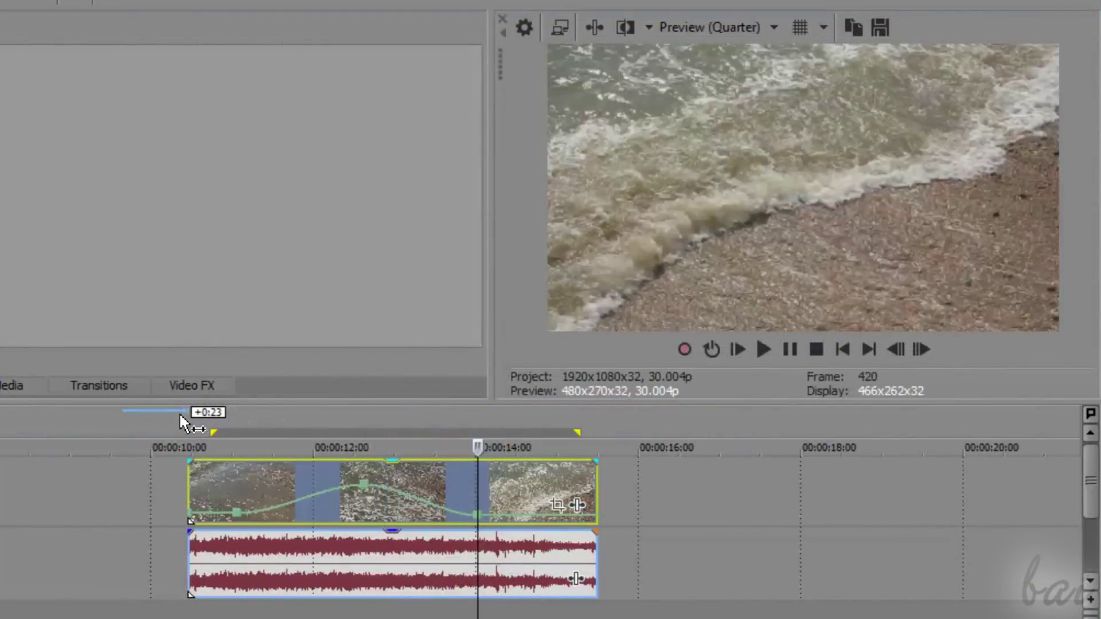
click(180, 417)
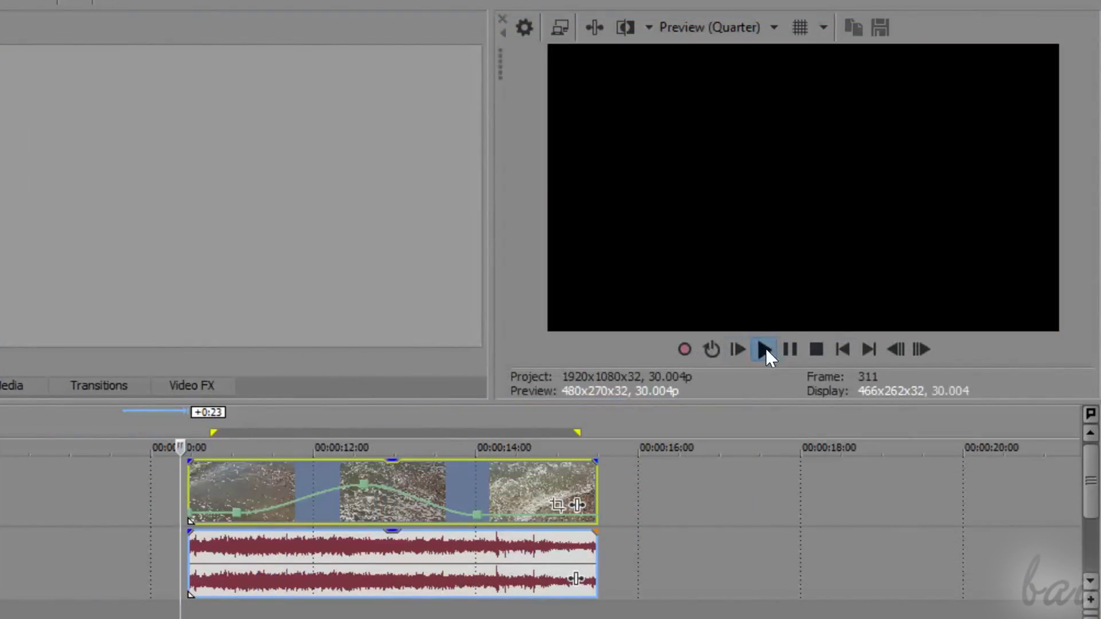
click(765, 350)
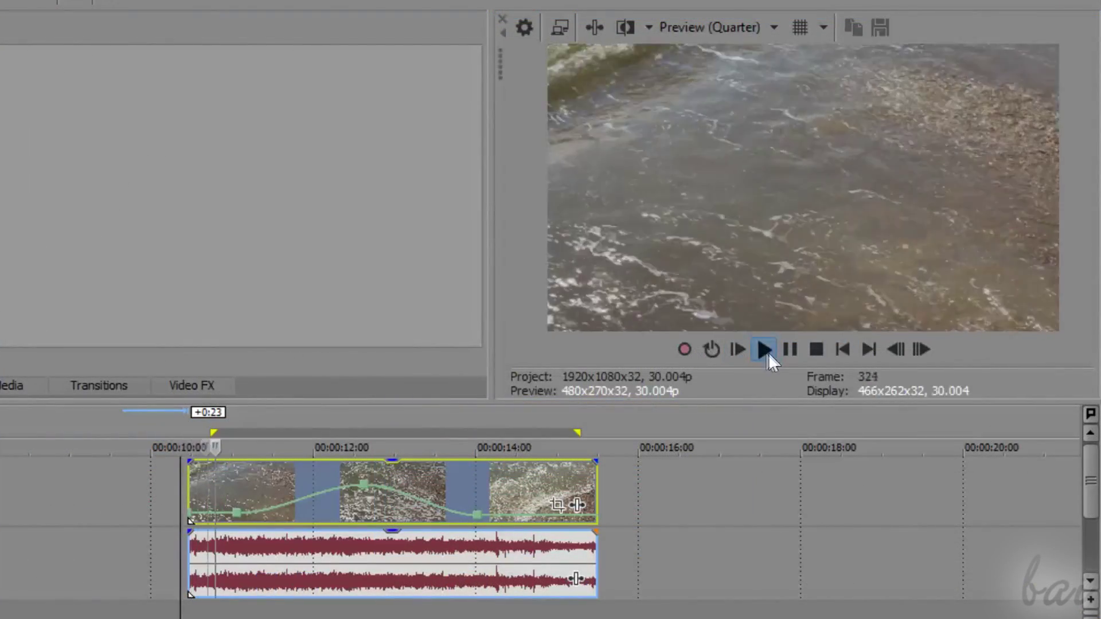